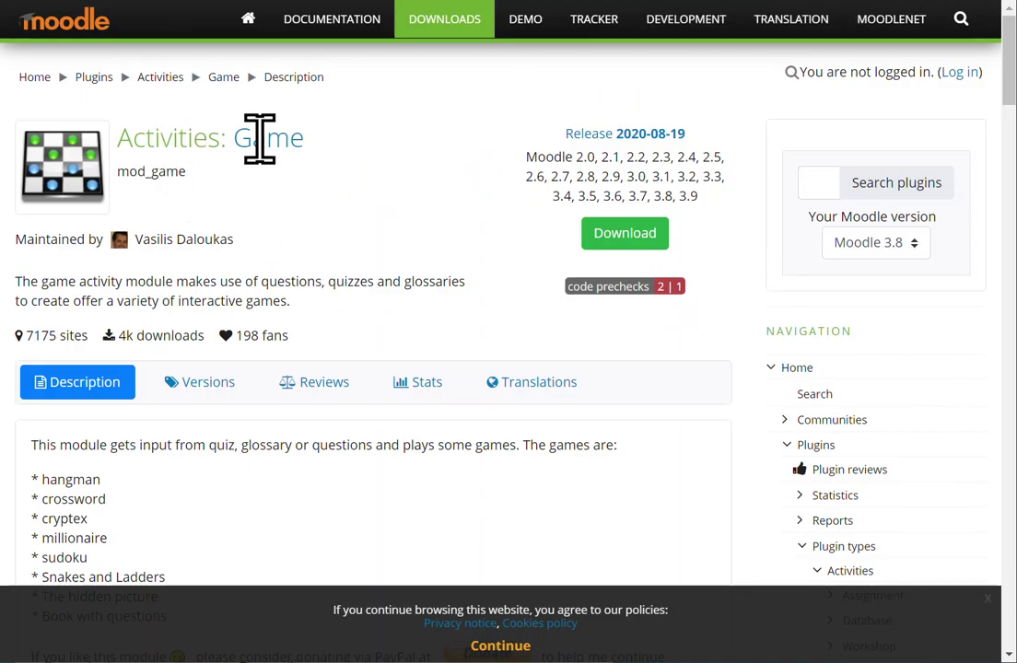
- Review the mod_game component name and the Game plugin's list of games, then close that tab
drag(187, 173, 127, 176)
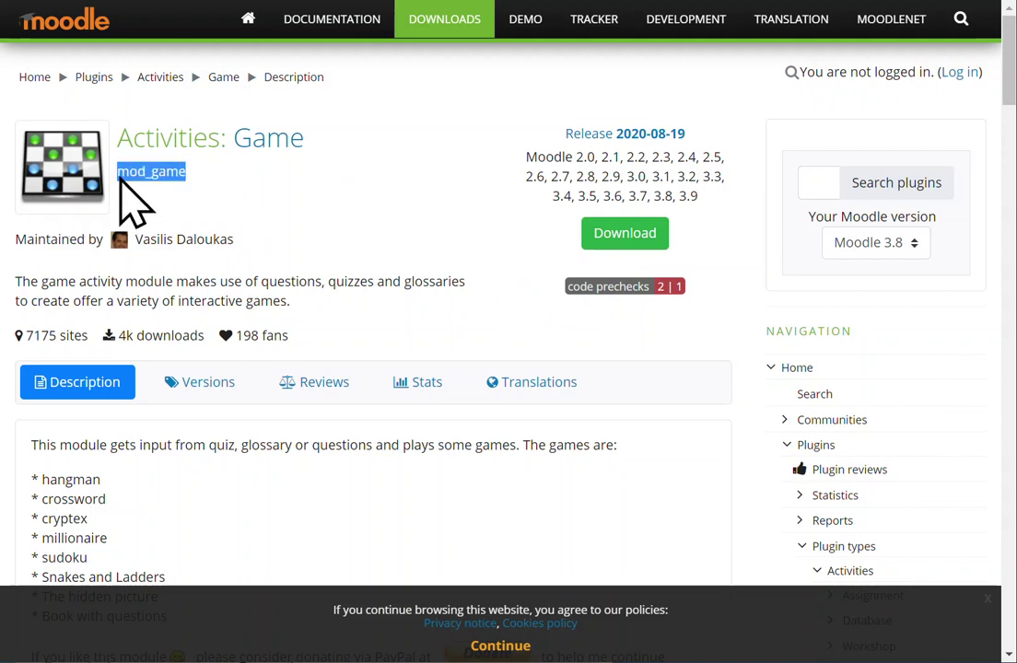
click(474, 261)
scroll(477, 267, down, 3)
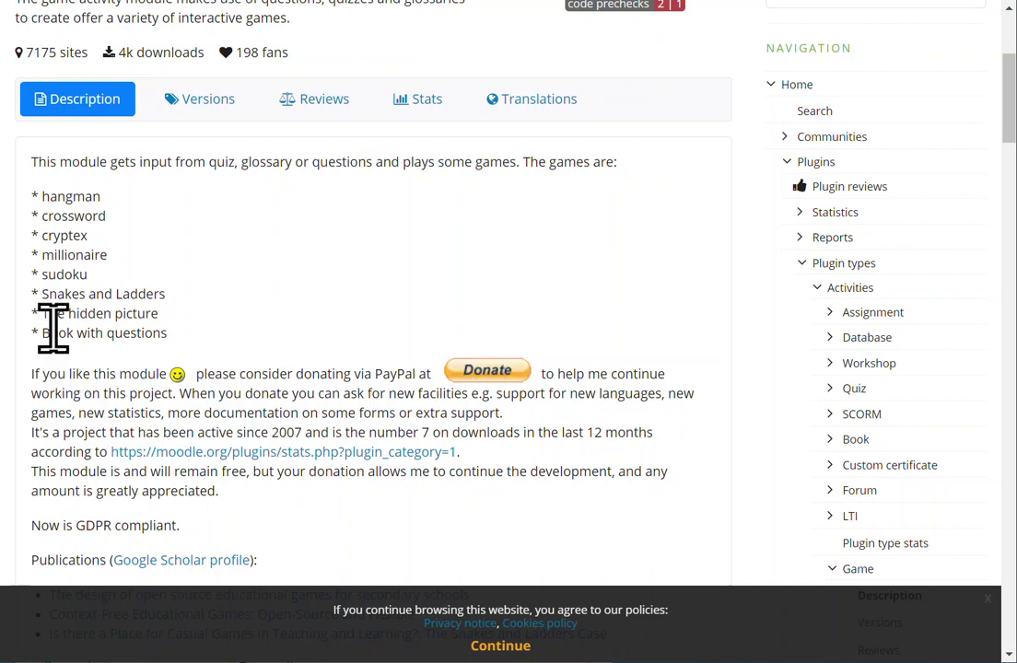
scroll(709, 364, down, 5)
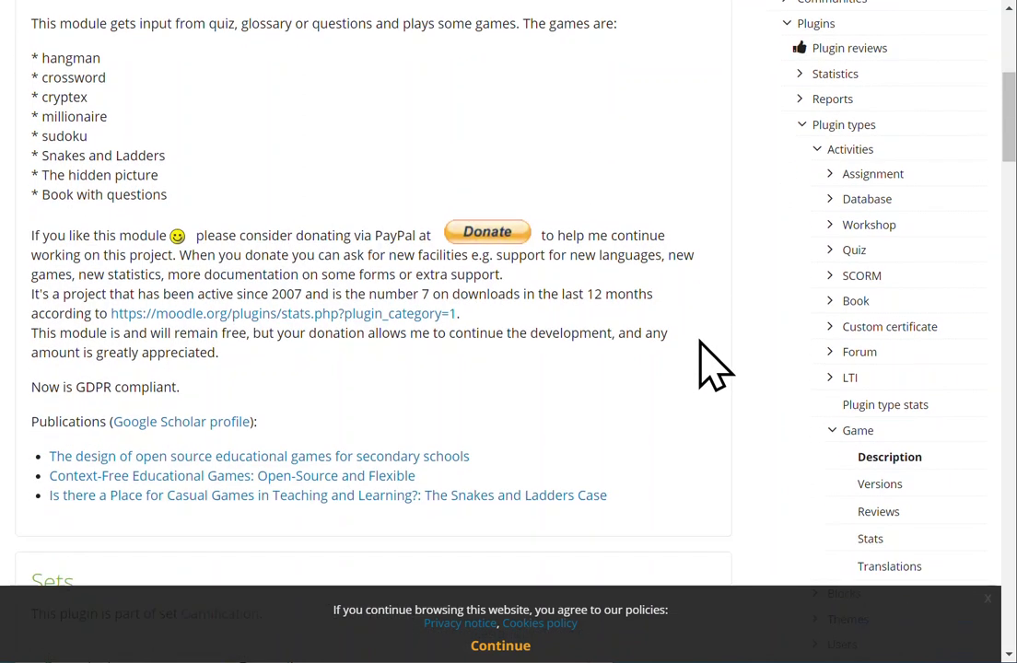
scroll(709, 364, up, 7)
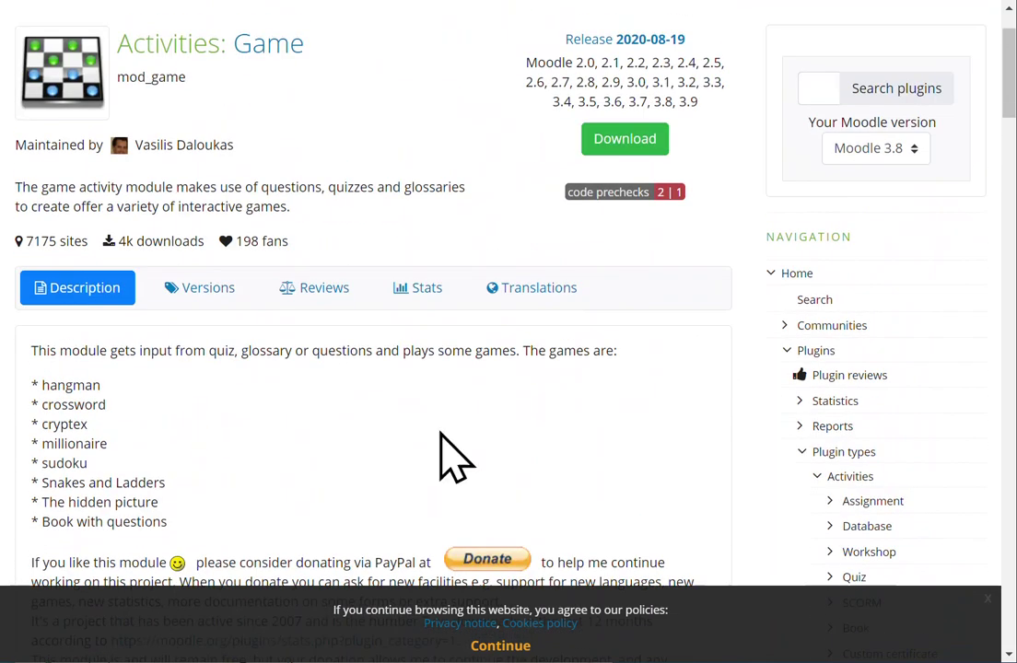
drag(169, 522, 32, 376)
click(504, 399)
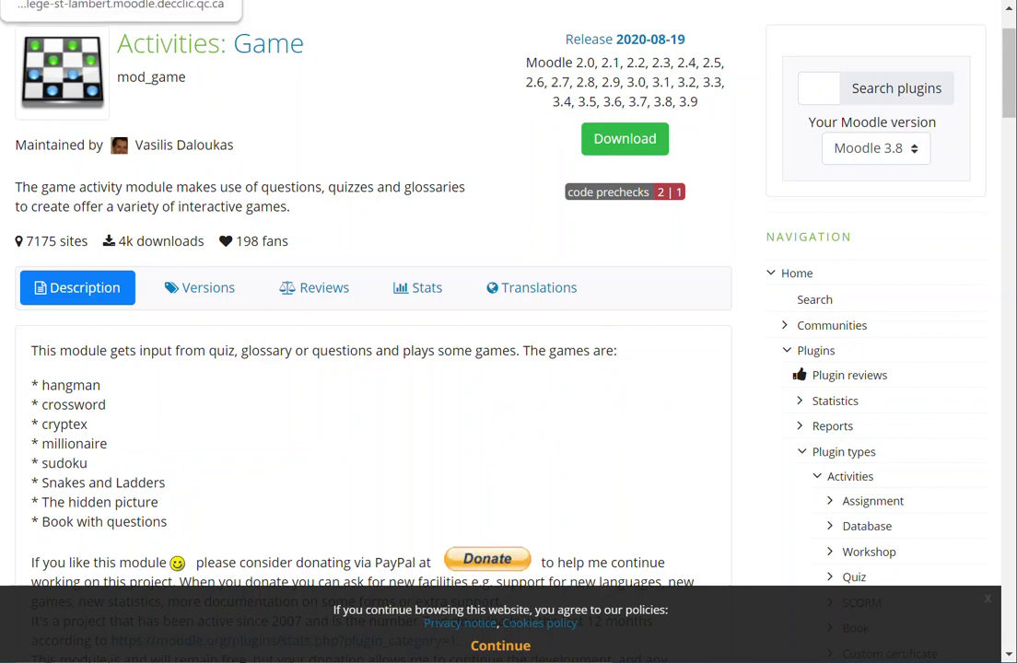
key(ctrl+w)
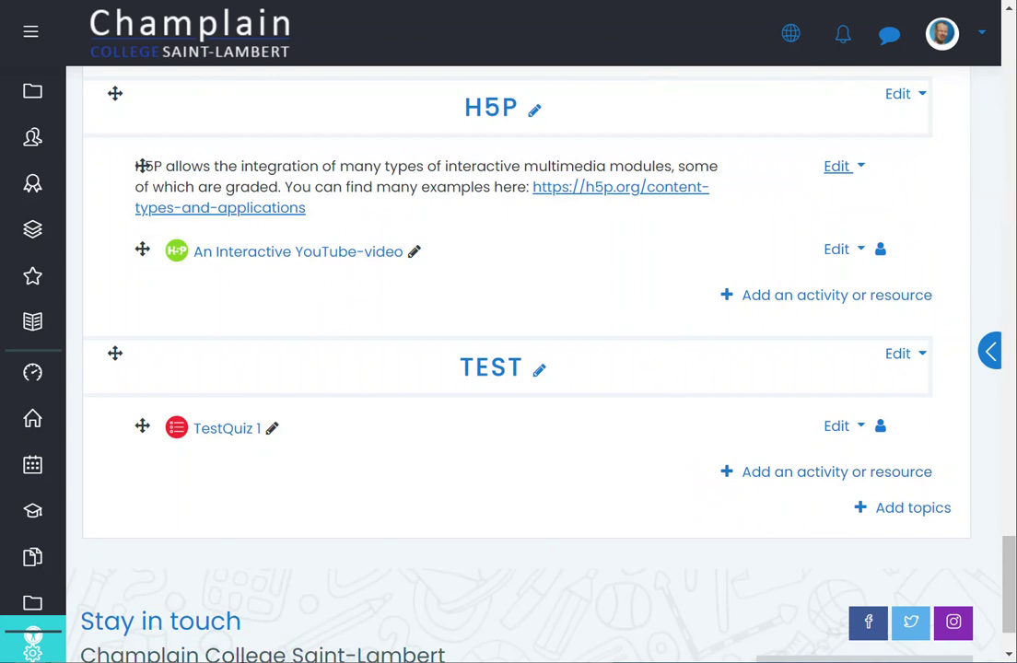
- Open Course administration for the Moodle Sandbox course through the gear menu's More... link
drag(1014, 626, 980, 102)
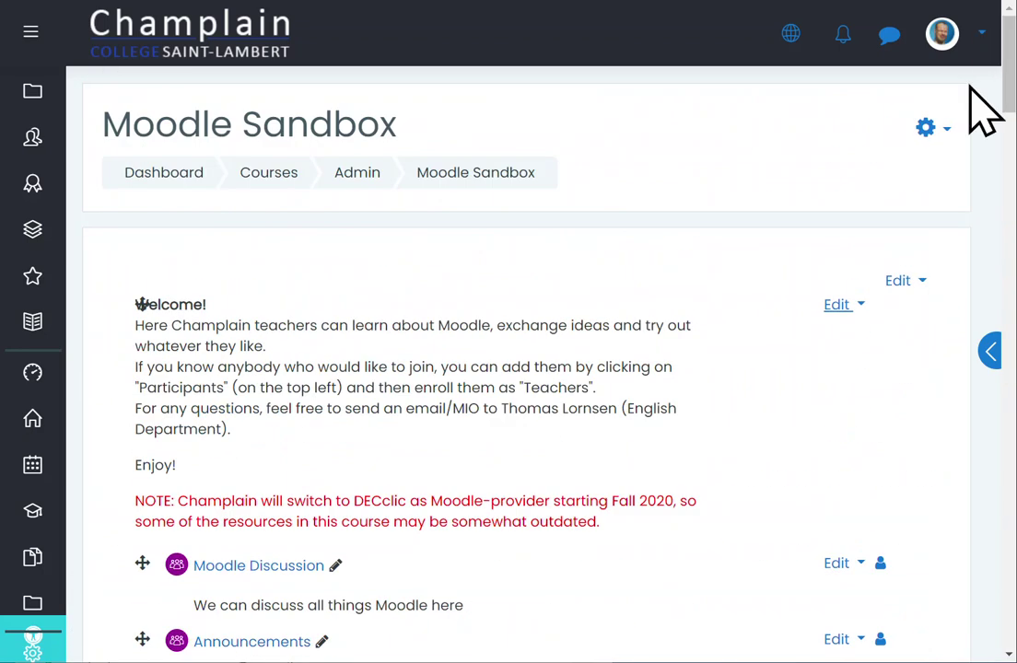
click(947, 129)
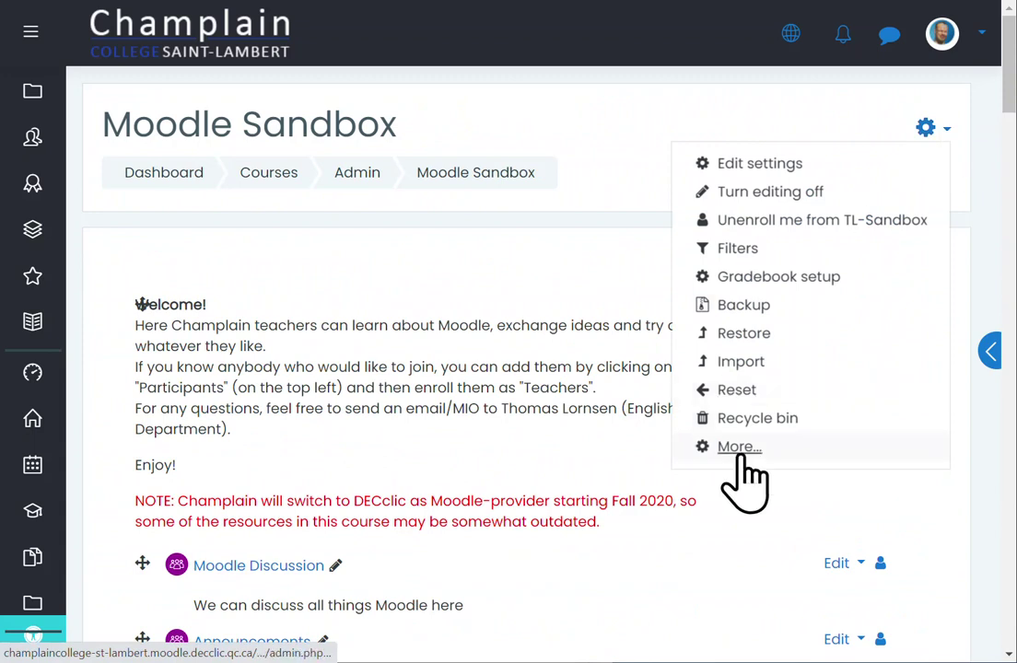
click(677, 448)
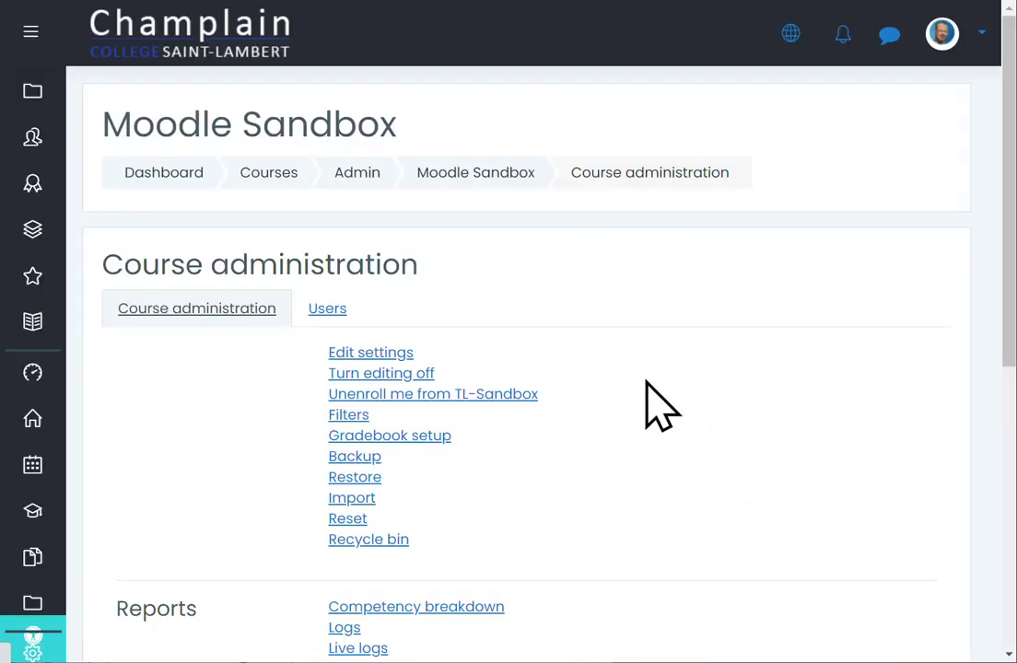
scroll(647, 404, down, 5)
- Show the xword-2 (17) category in the course question bank
click(210, 339)
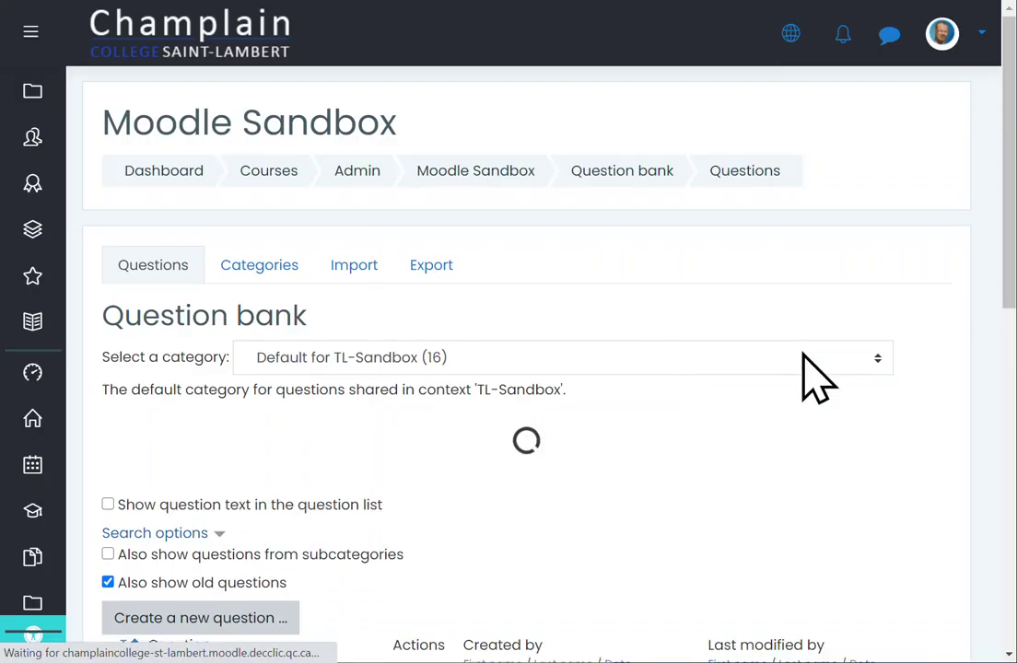
scroll(740, 356, down, 4)
scroll(681, 295, down, 5)
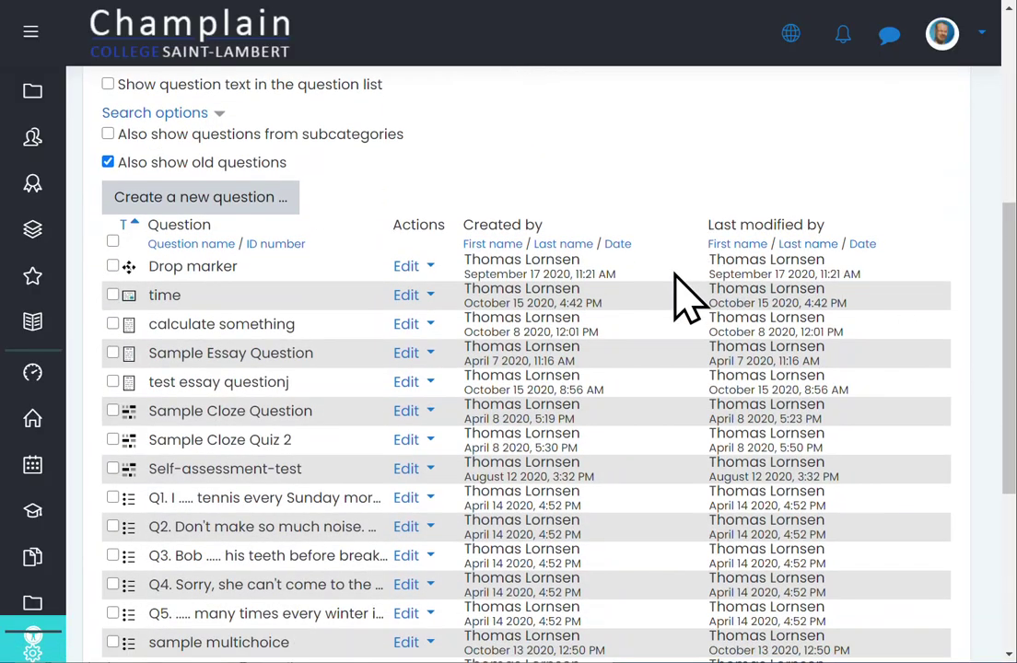
scroll(692, 318, up, 9)
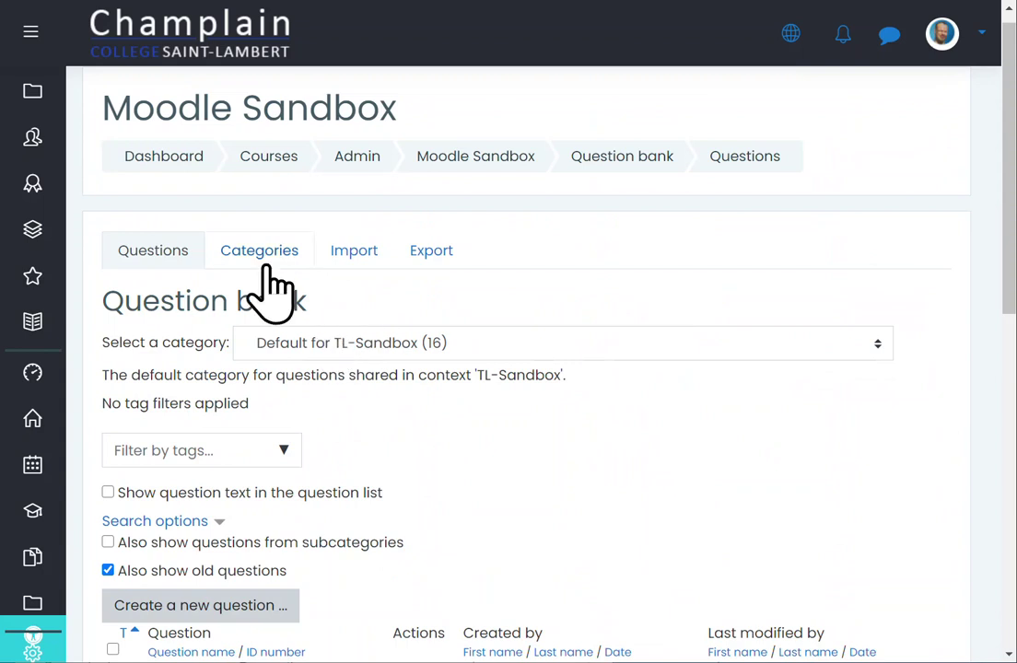
click(469, 343)
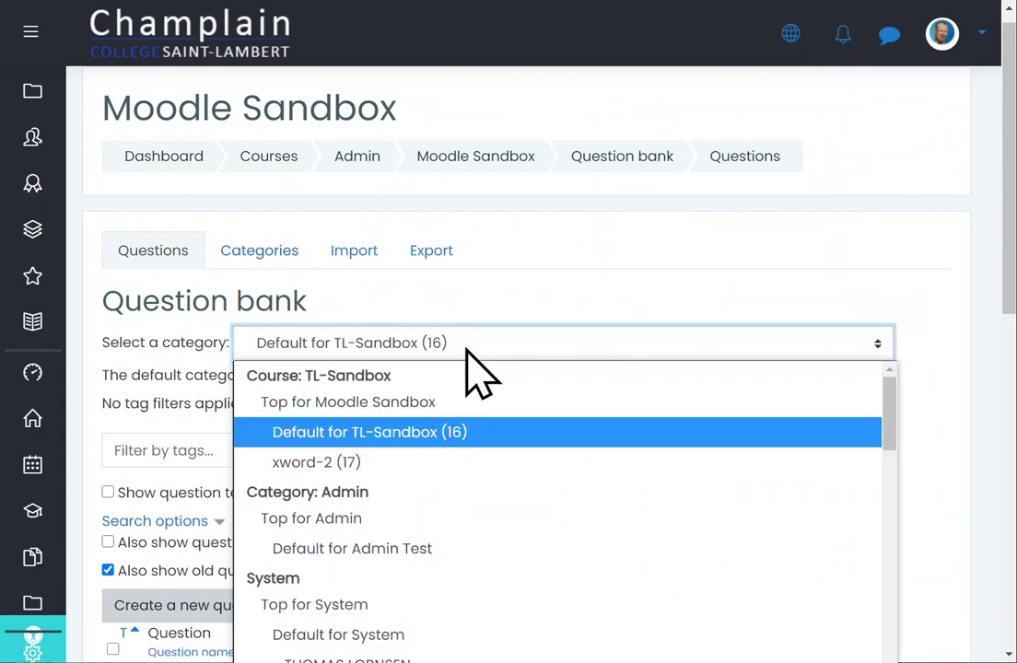
click(462, 462)
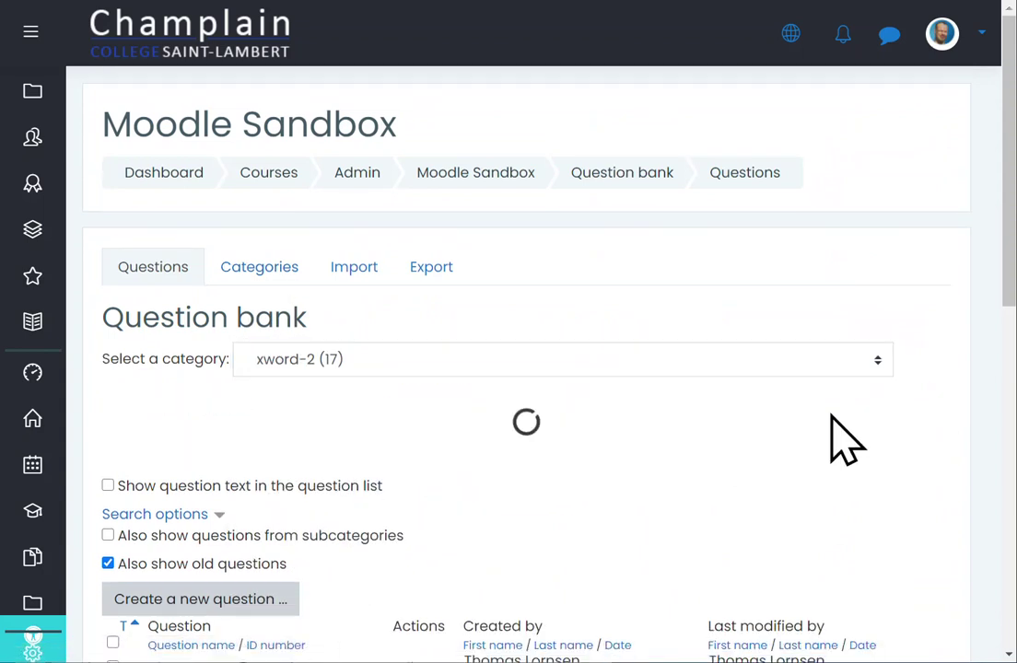
- Preview the first Shortanswer question from its Edit menu
scroll(829, 436, down, 5)
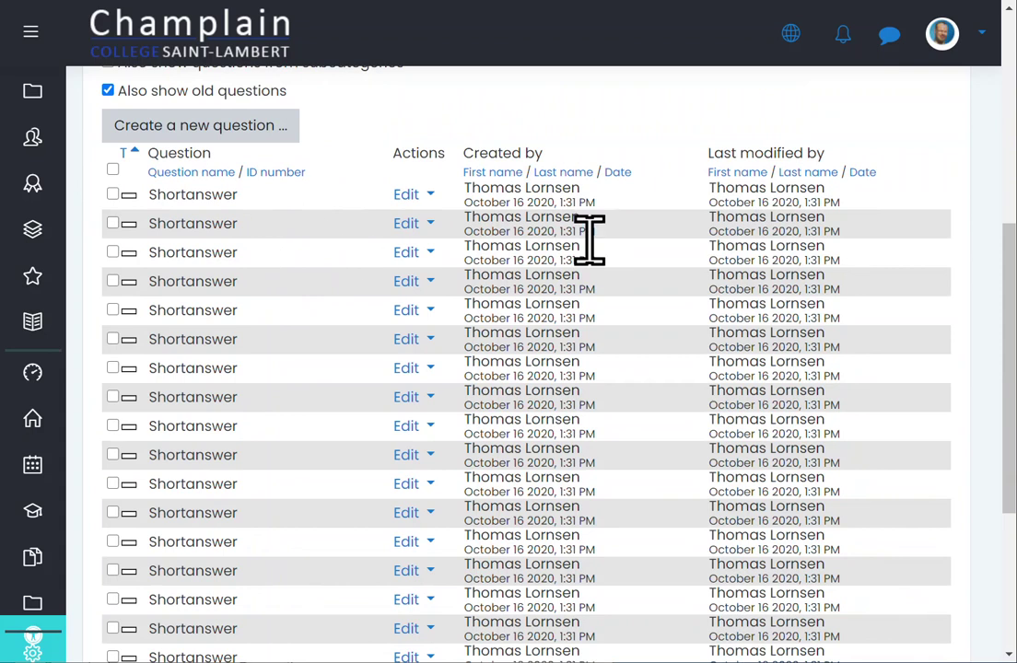
click(425, 196)
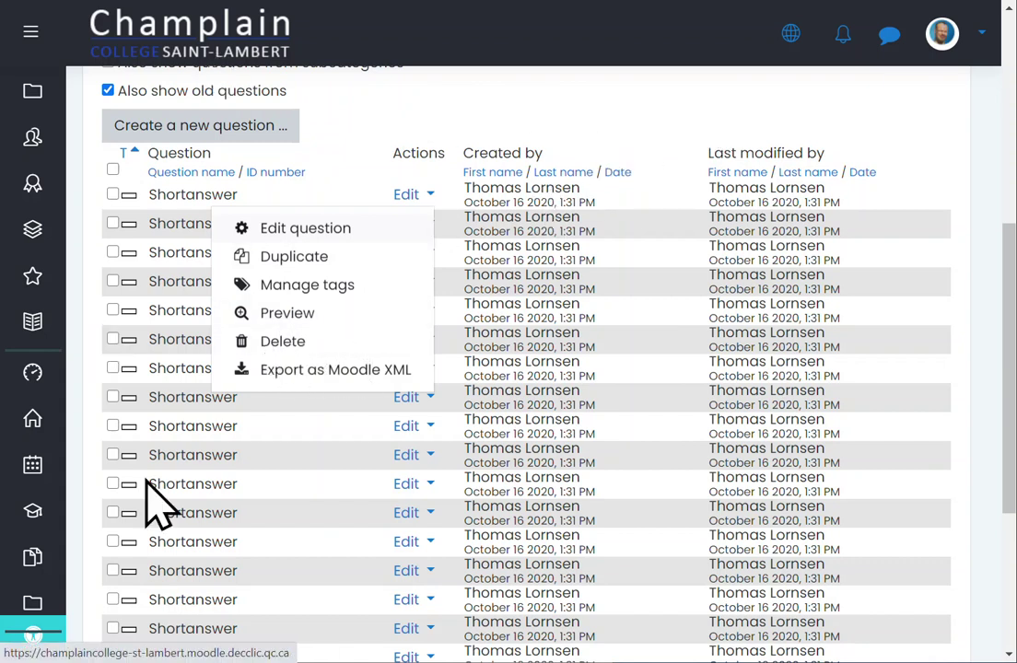
click(279, 313)
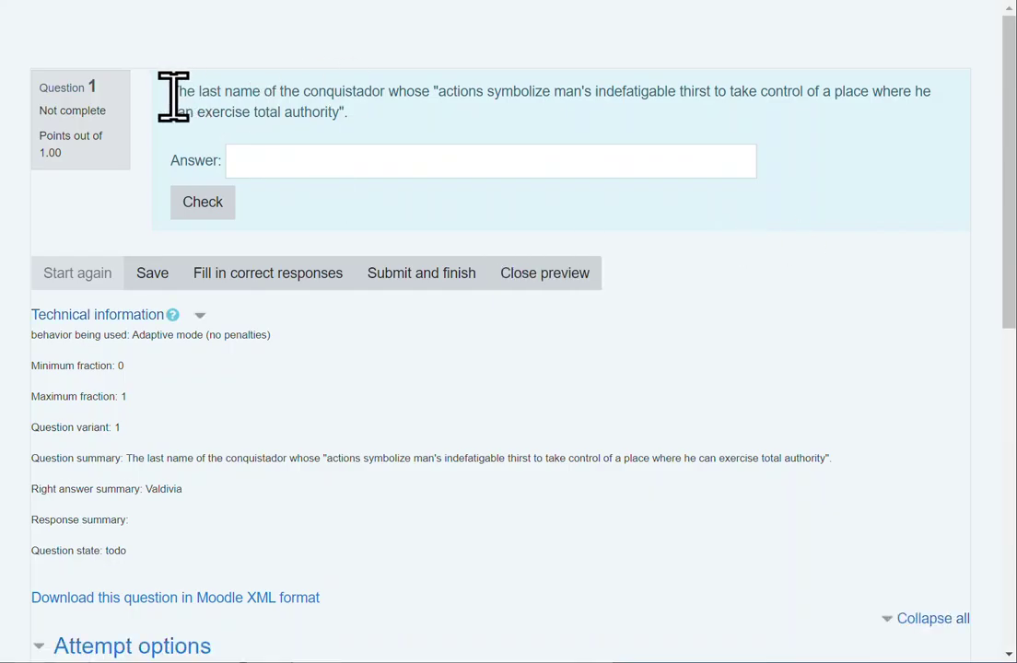
- Read the conquistador clue in the preview, then close it to return to the question bank
drag(173, 93, 350, 109)
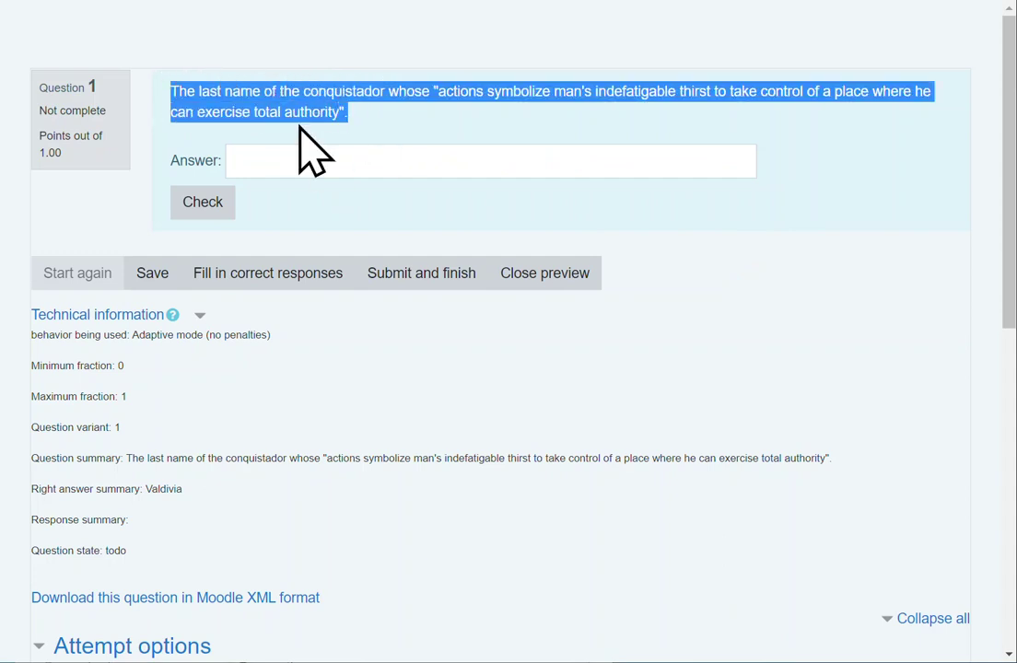
click(225, 104)
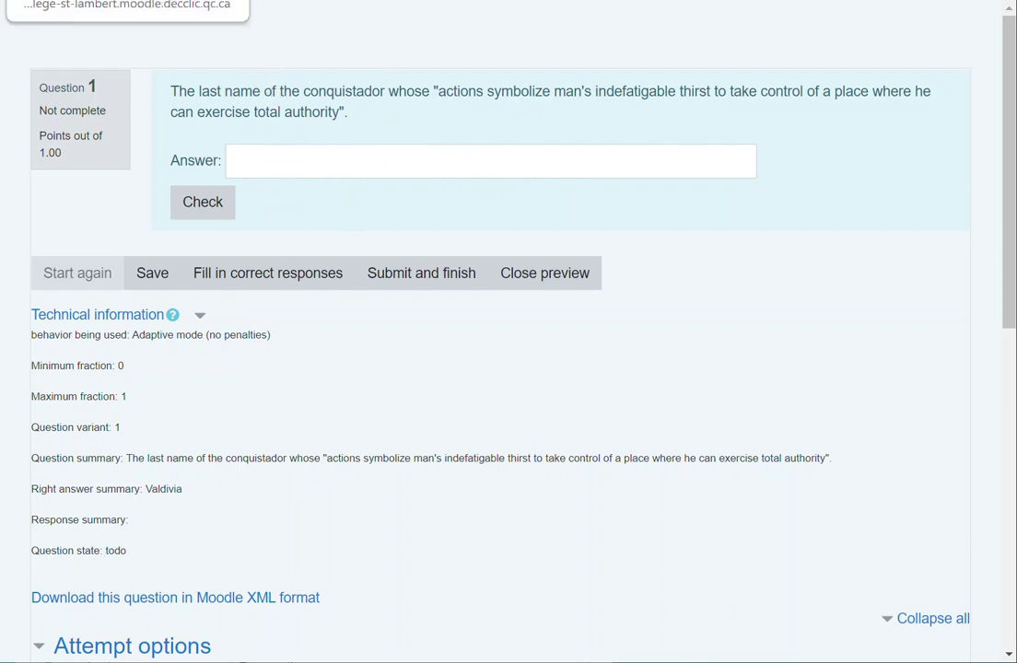
key(ctrl+w)
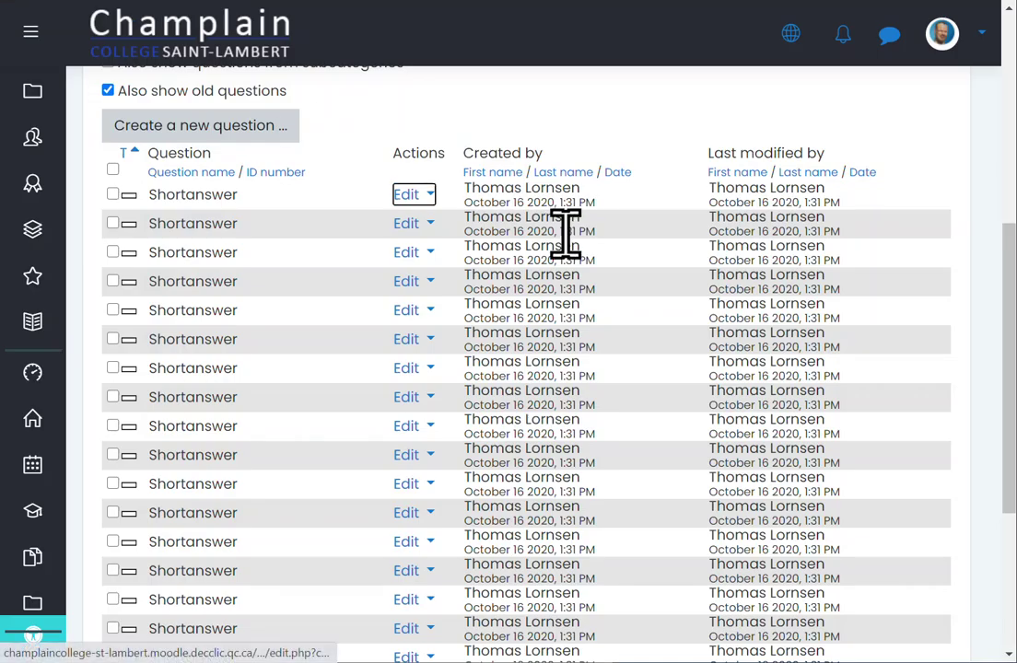
- Add a Game - Crossword activity to the TEST section of the Moodle Sandbox course
scroll(565, 234, down, 3)
scroll(677, 341, up, 10)
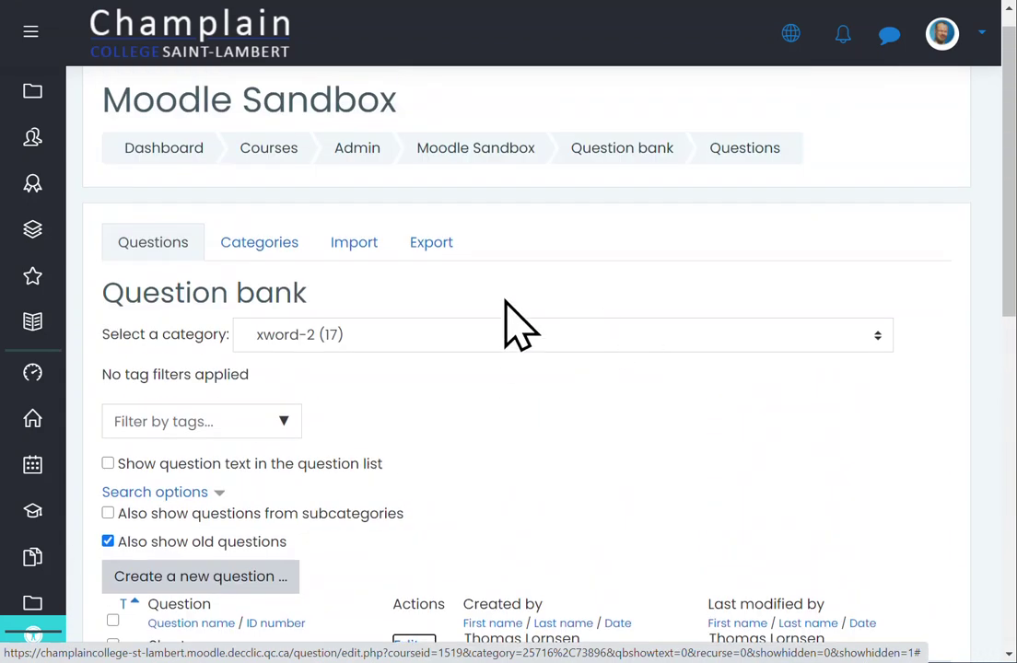
click(476, 148)
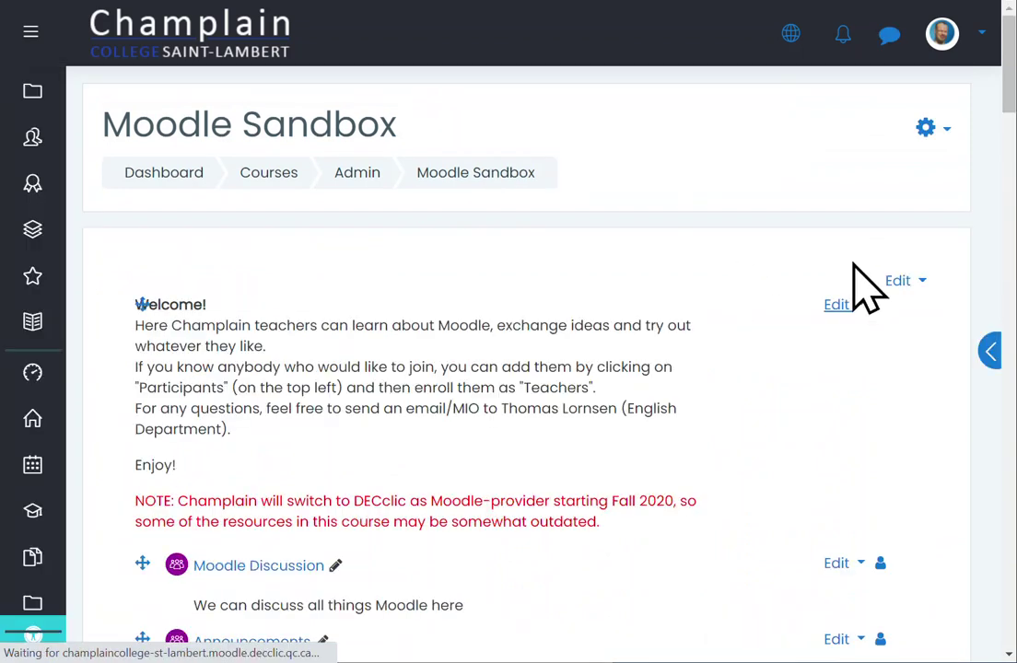
drag(1008, 49, 1010, 608)
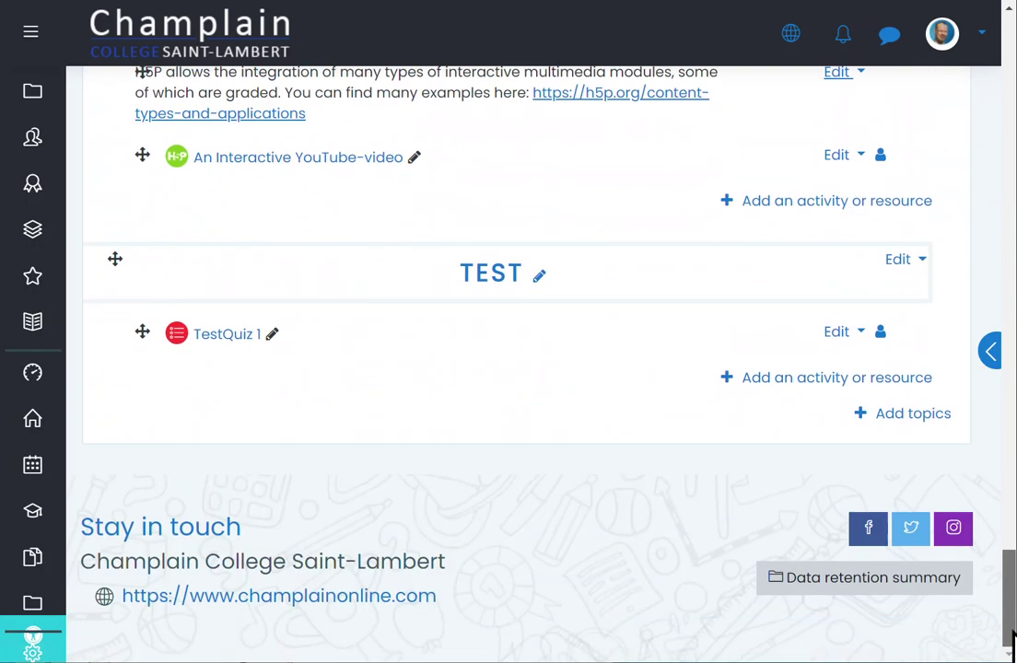
click(770, 381)
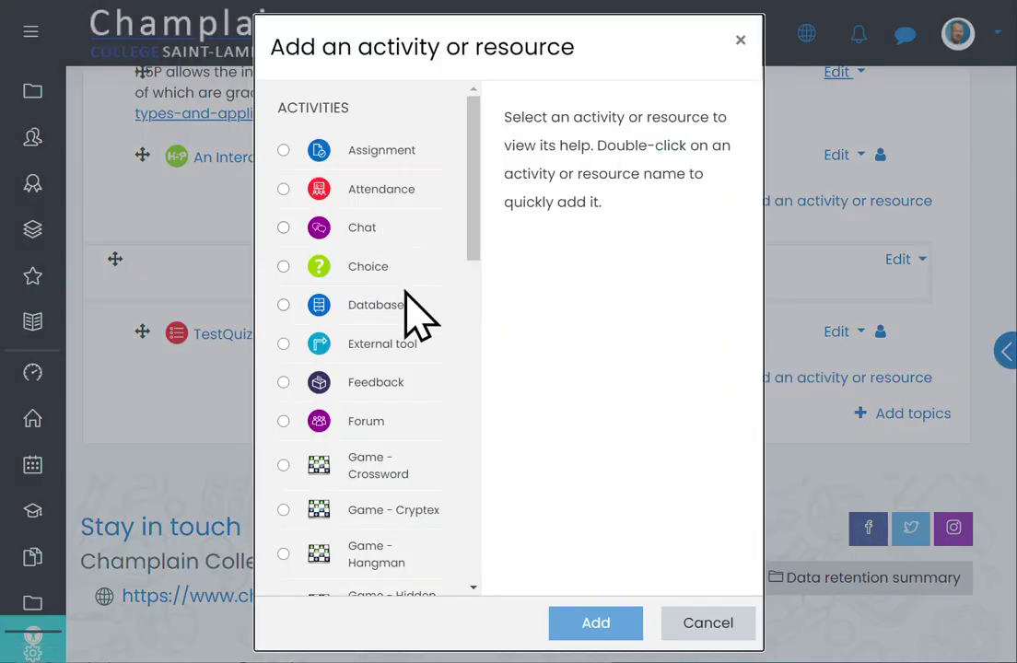
scroll(387, 359, down, 2)
click(283, 371)
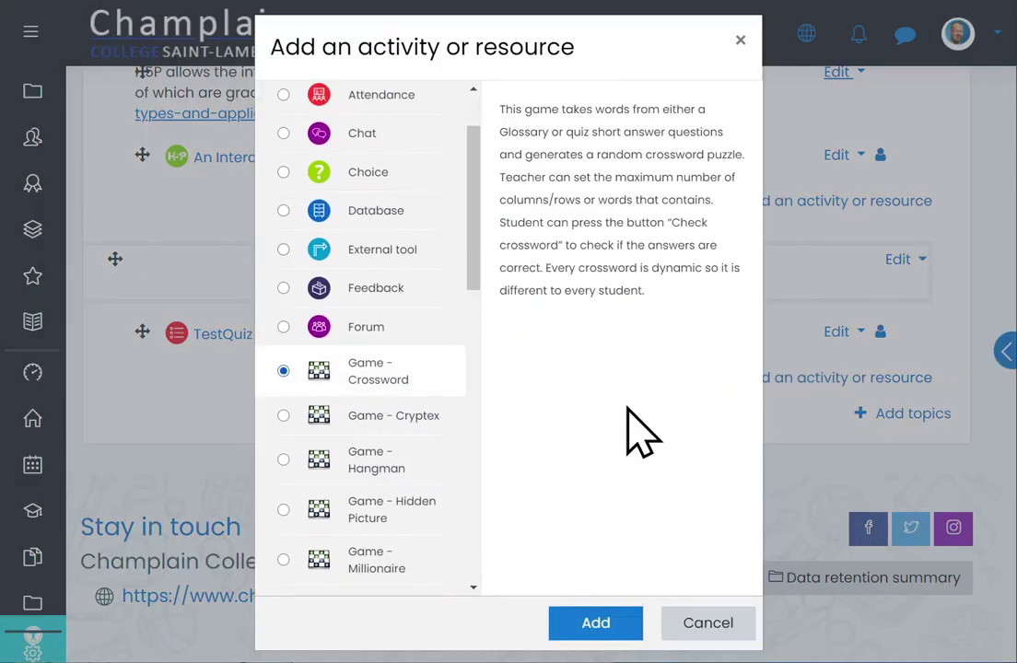
click(595, 624)
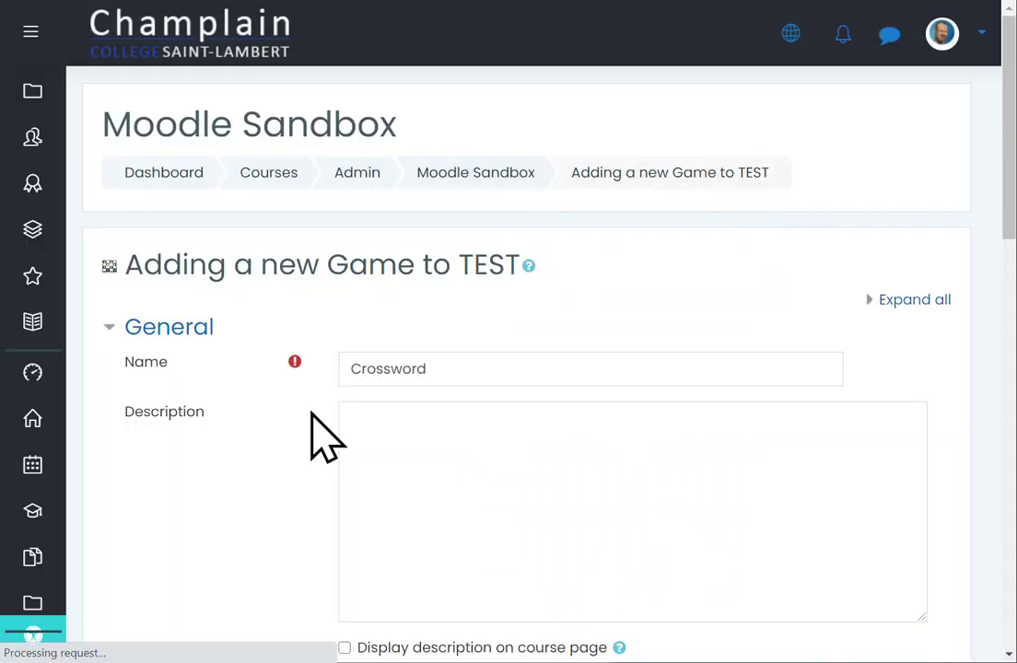
- Rename the game from Crossword to 'Motorcycle Diaries-Xword'
click(467, 371)
drag(467, 370, 340, 372)
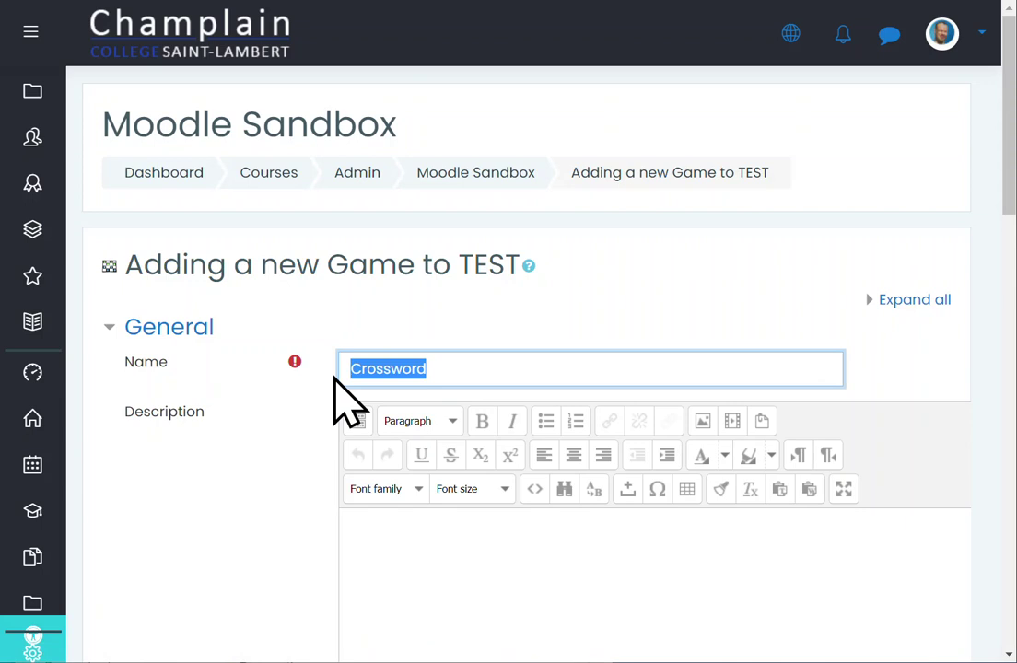
text(Motorcycle Diaries-X)
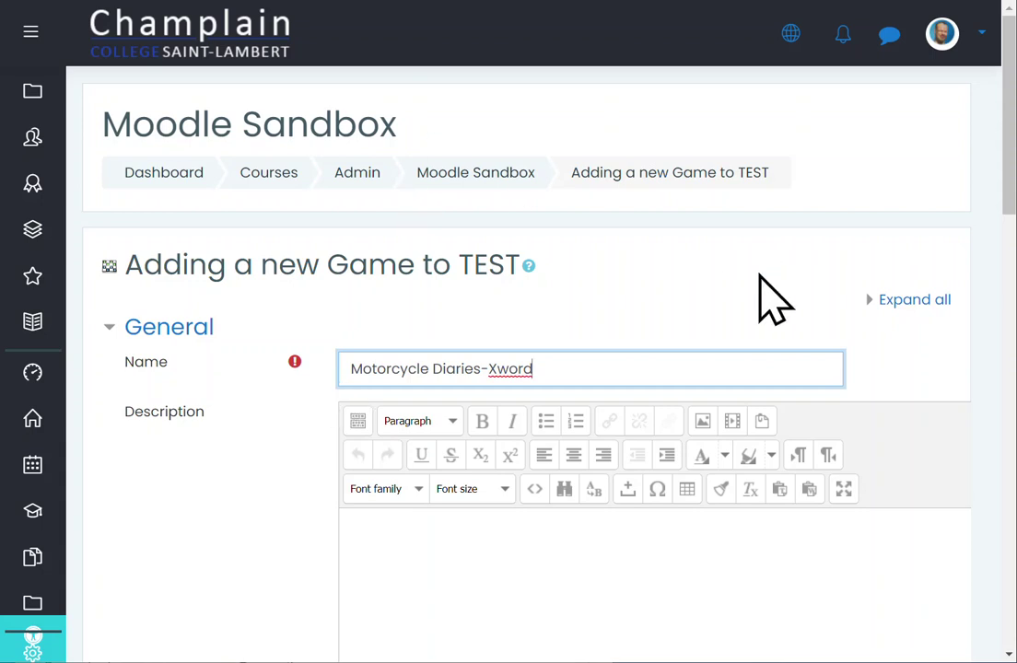
- Open the Source of questions dropdown further down the form
scroll(834, 336, down, 2)
scroll(847, 346, down, 3)
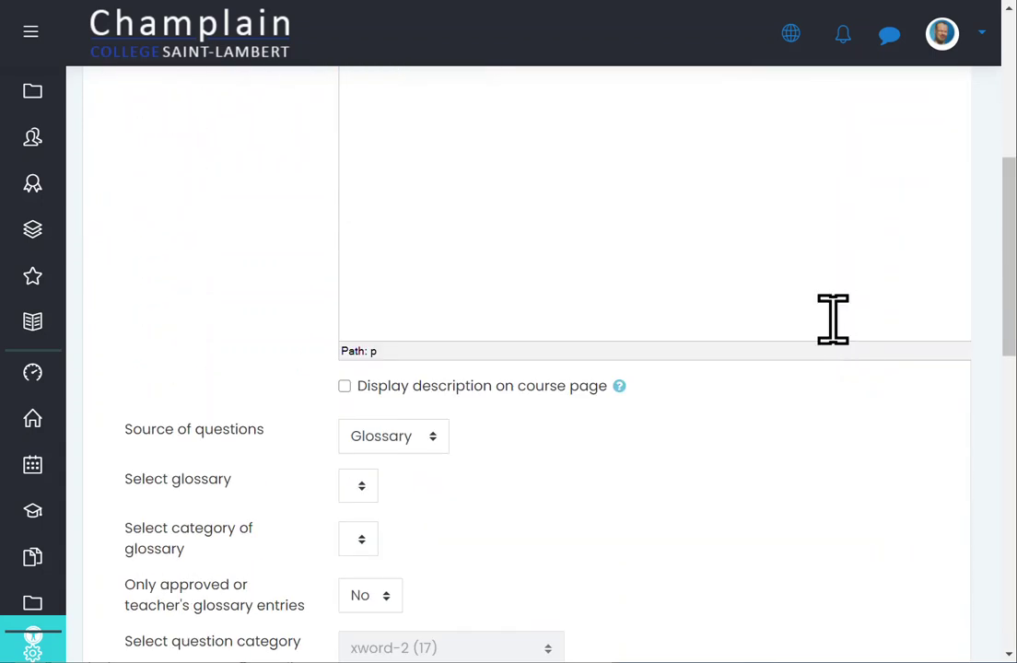
scroll(693, 456, down, 2)
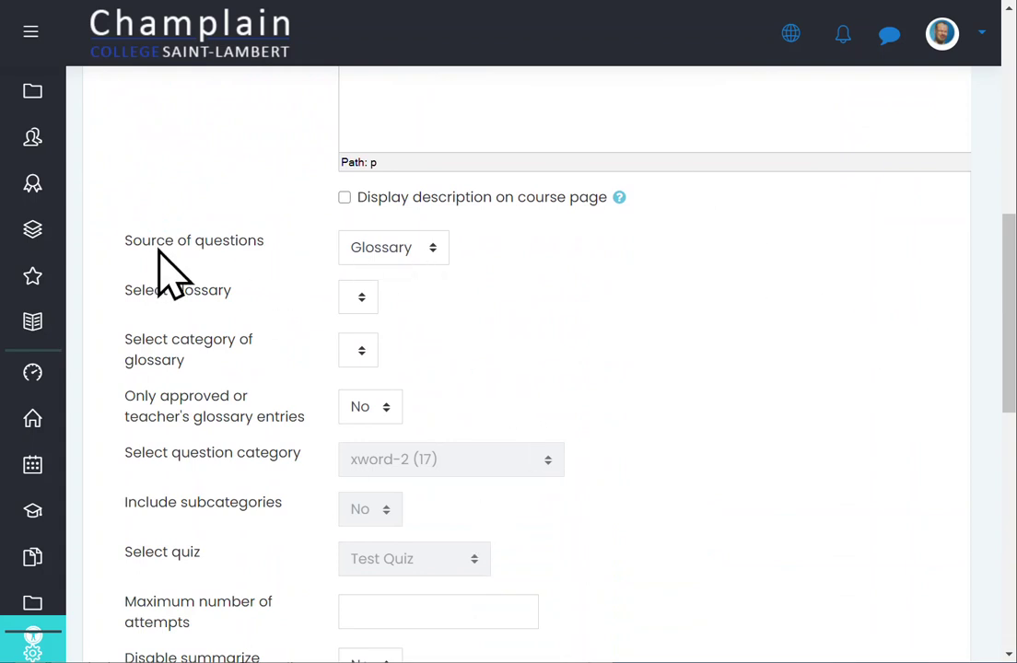
click(416, 255)
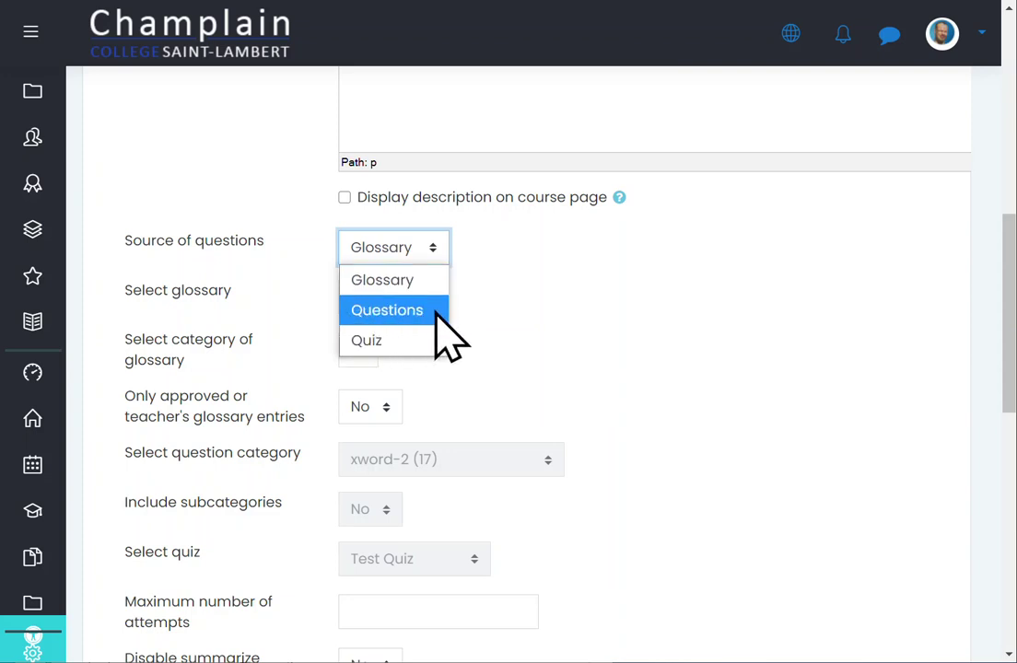
- Set the question source to Questions from the xword-2 (17) category
click(368, 318)
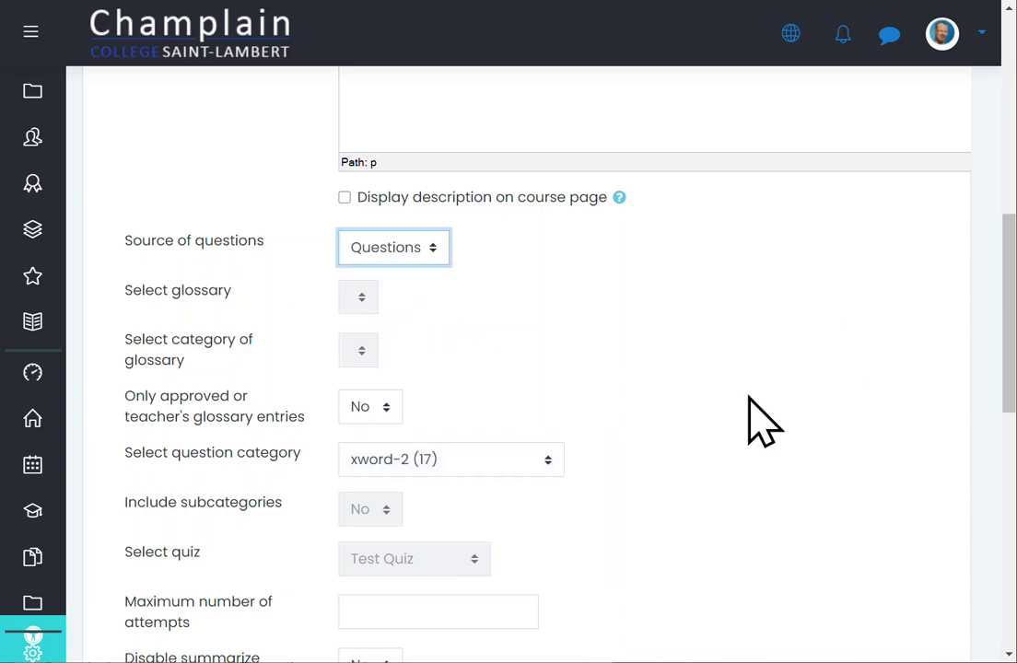
click(529, 469)
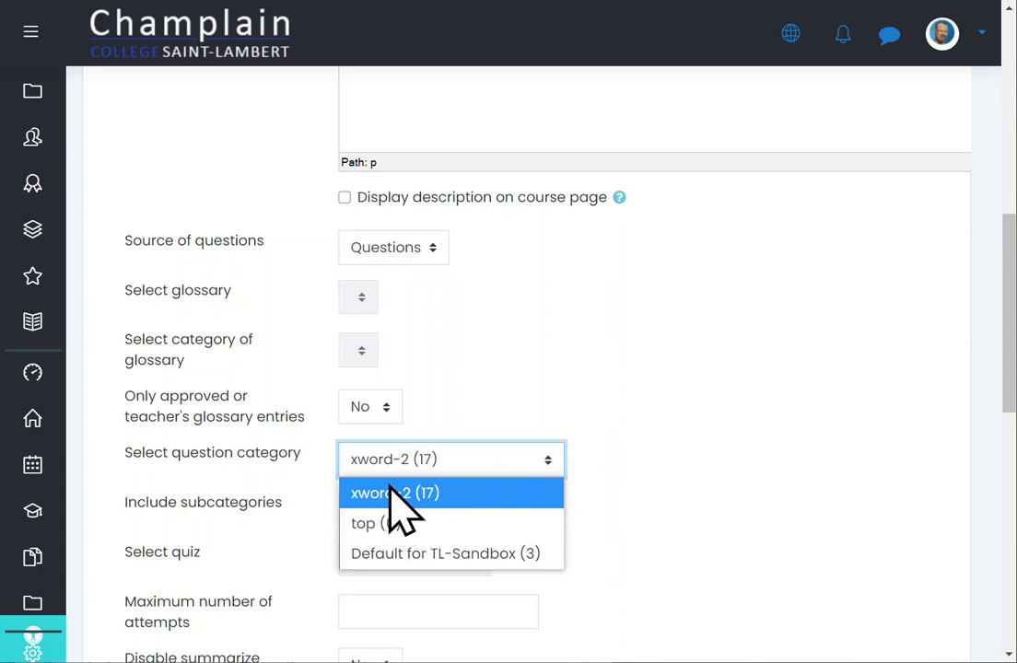
click(453, 492)
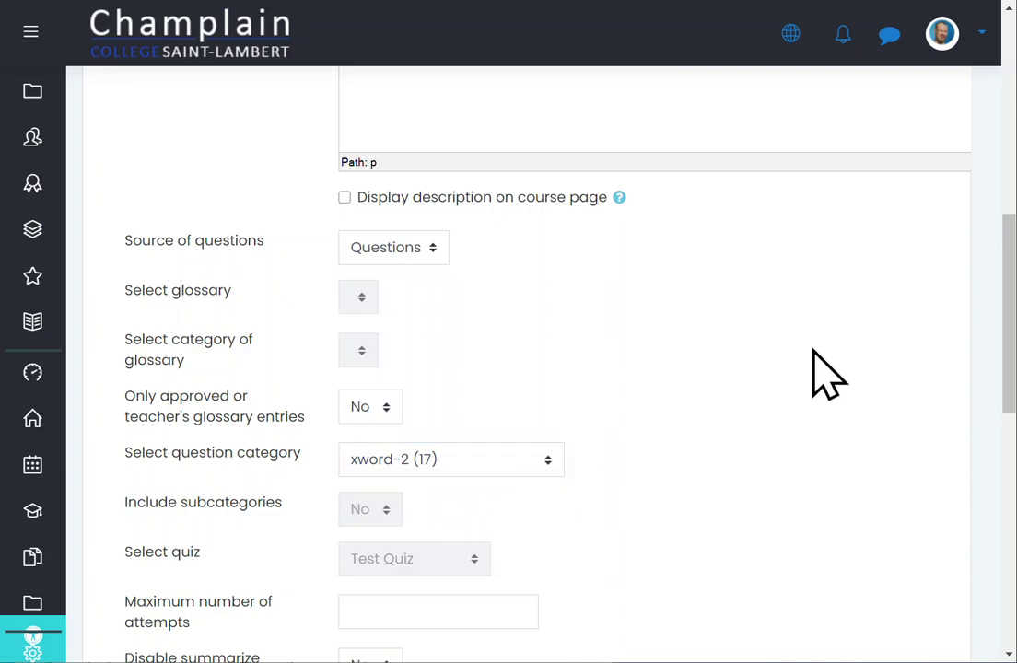
scroll(822, 372, down, 2)
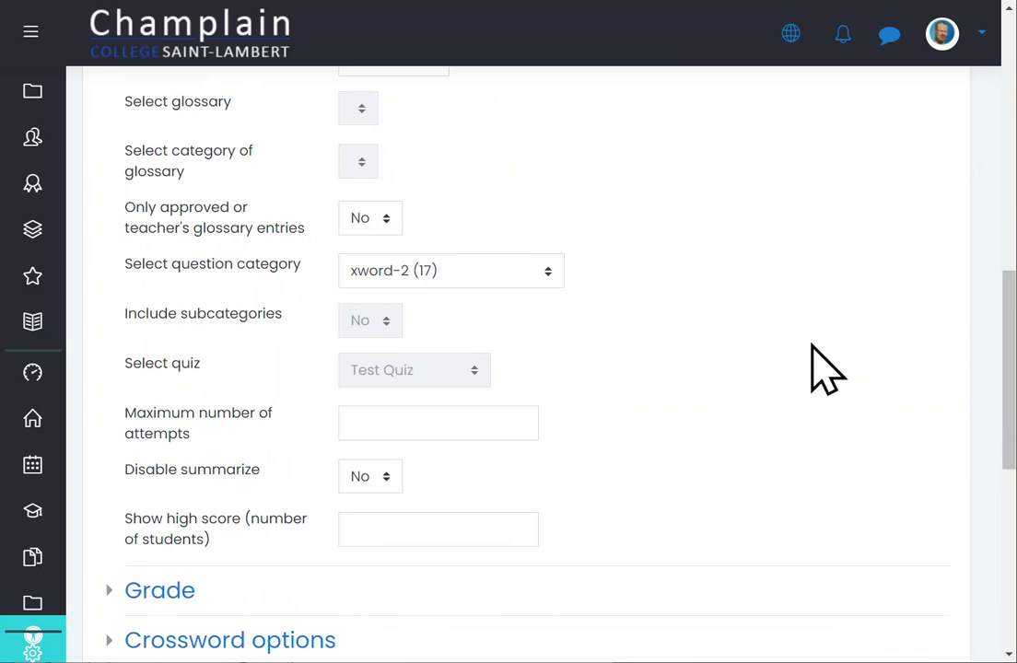
- Limit the game to 1 attempt and show the top 5 high scores
click(437, 421)
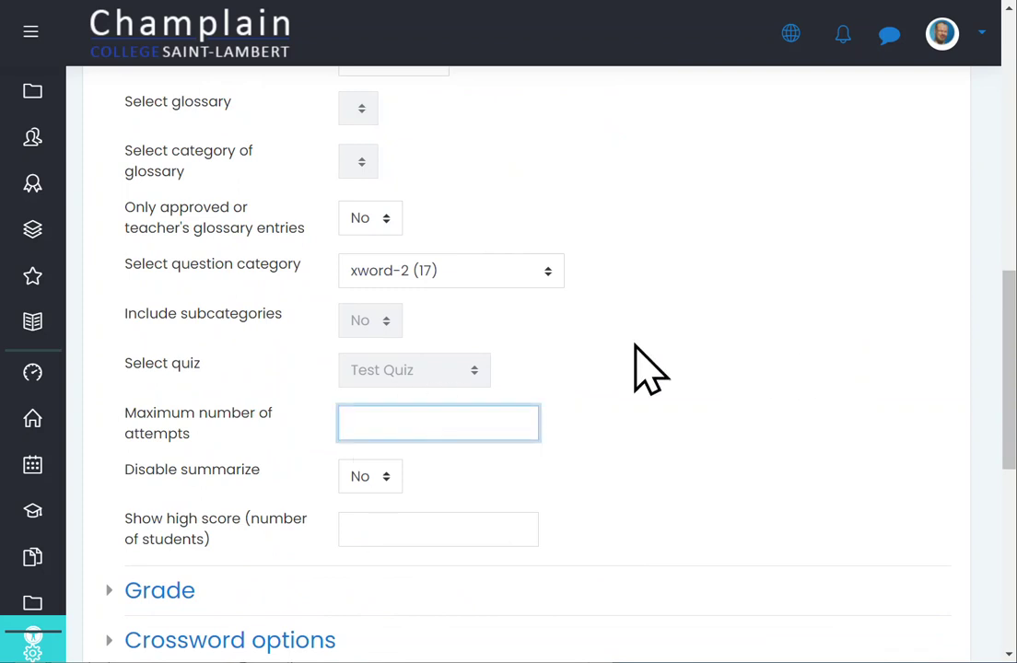
click(699, 345)
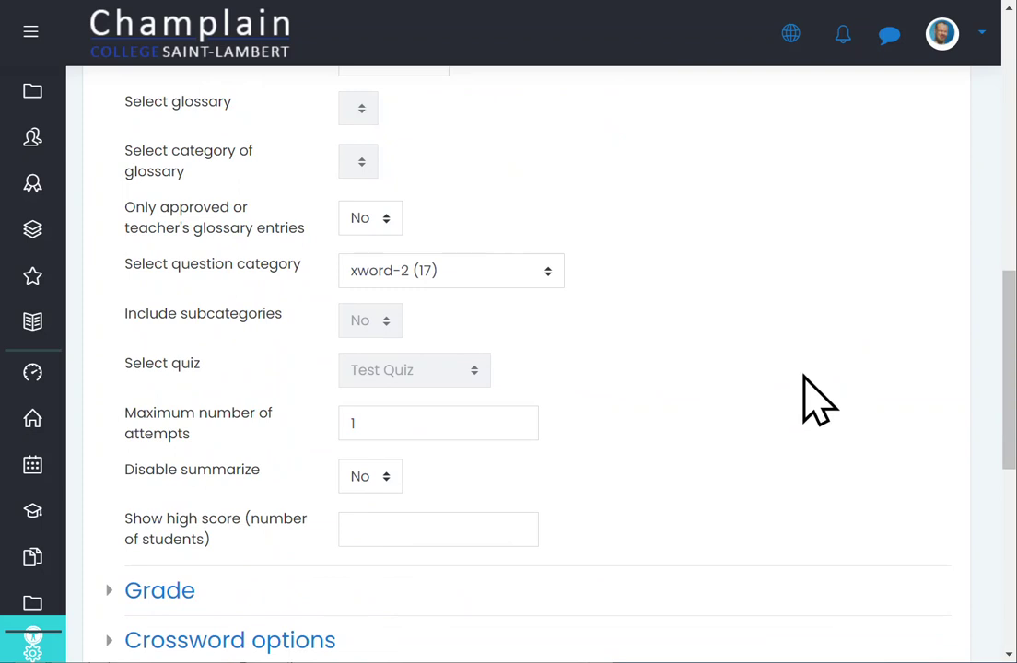
scroll(818, 401, down, 3)
click(431, 342)
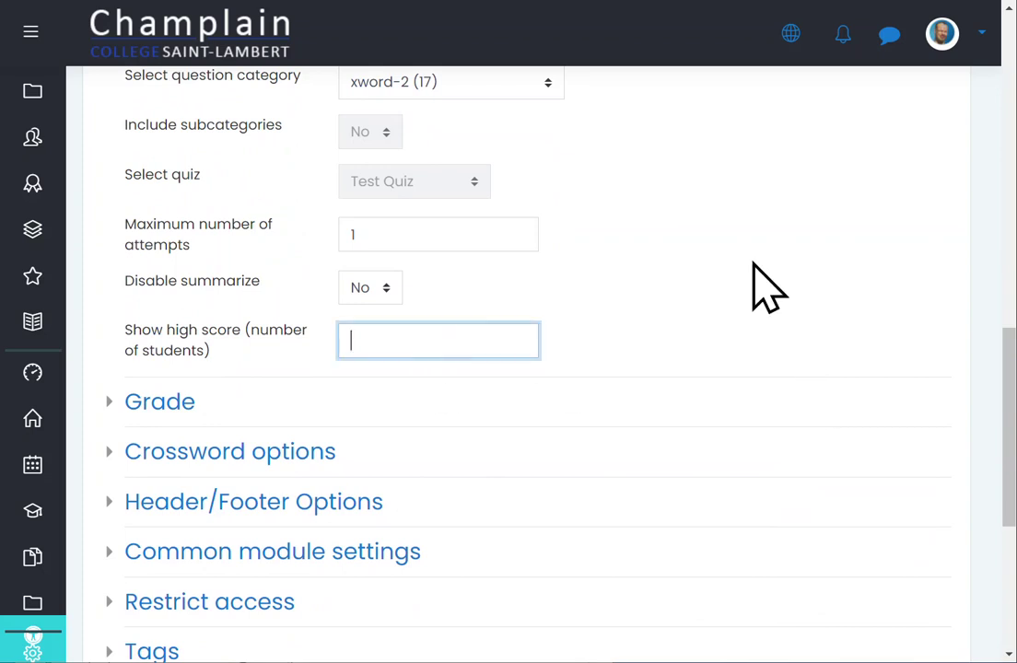
click(829, 227)
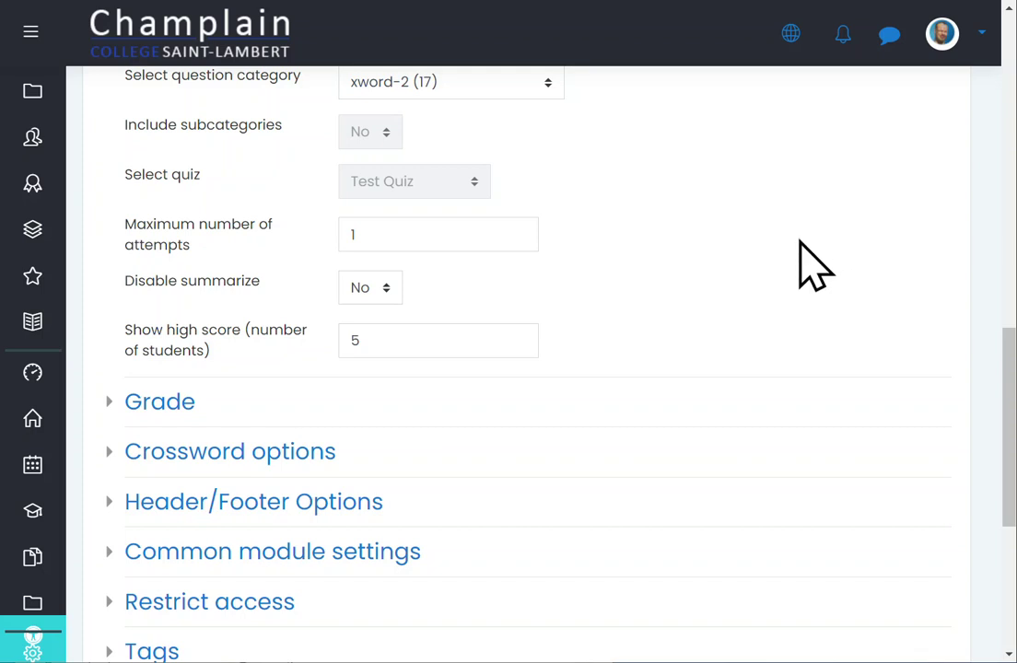
- Put the crossword's grade in the Quizzes grade category
click(108, 410)
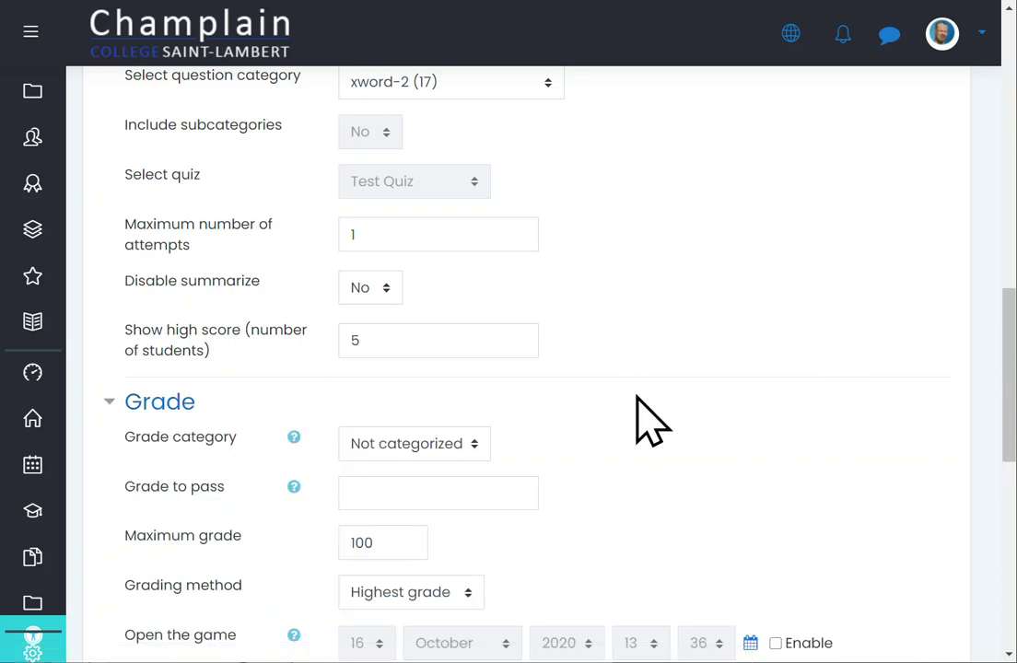
click(463, 448)
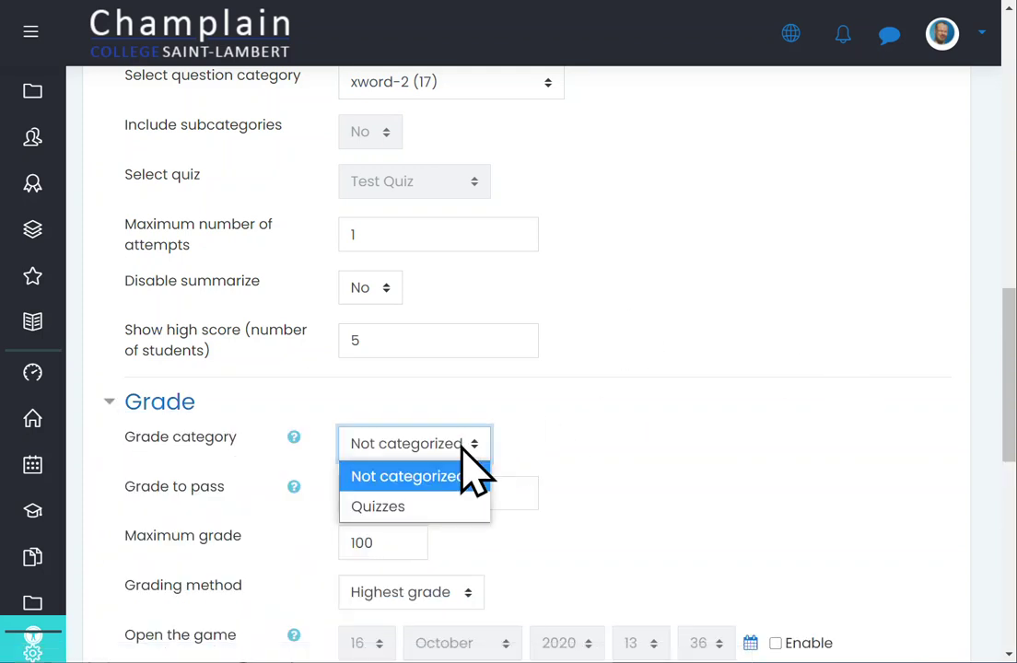
click(396, 507)
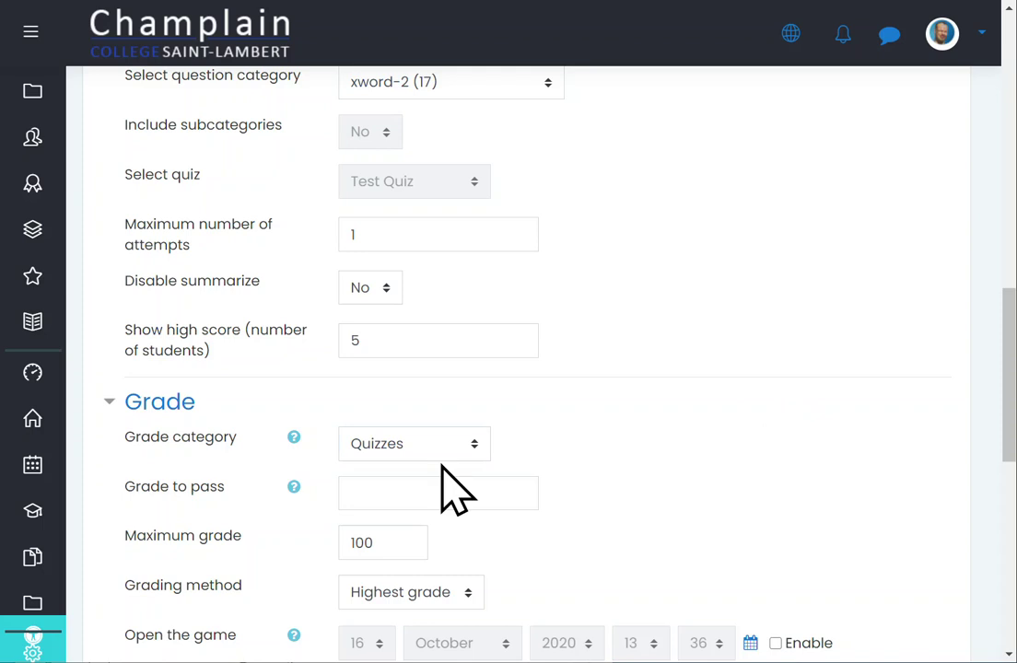
scroll(949, 420, down, 3)
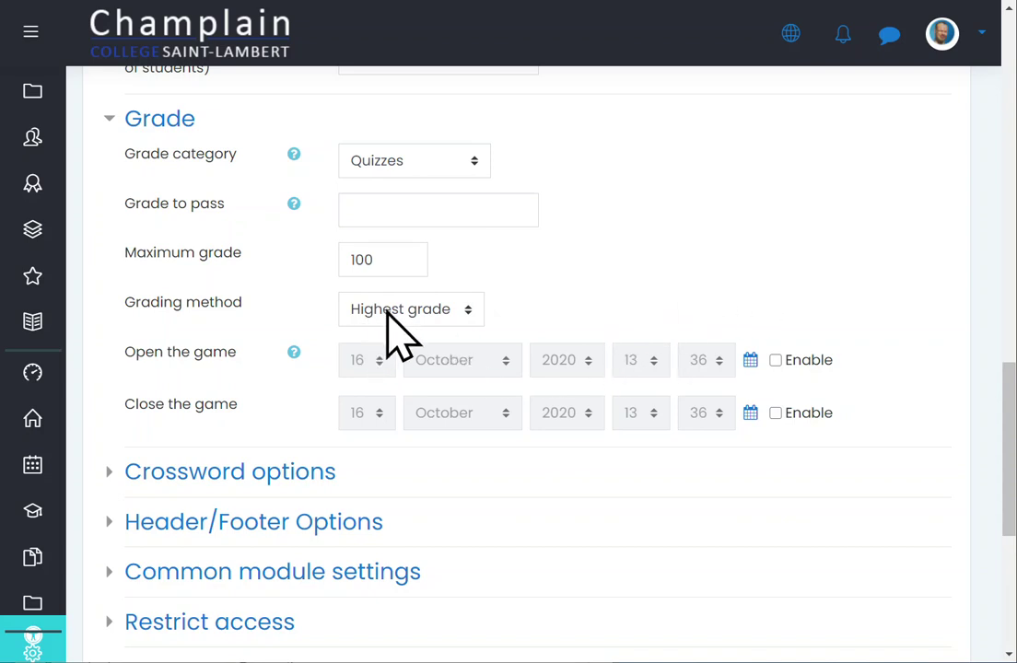
- Keep Highest grade as the grading method and leave maximum attempts at 1
click(454, 313)
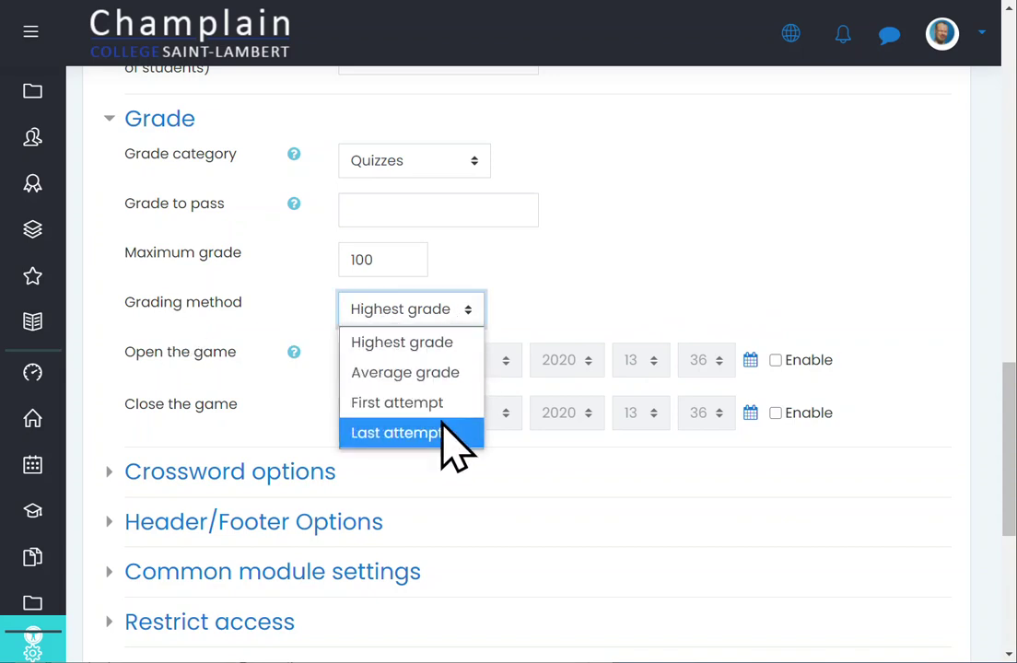
click(661, 214)
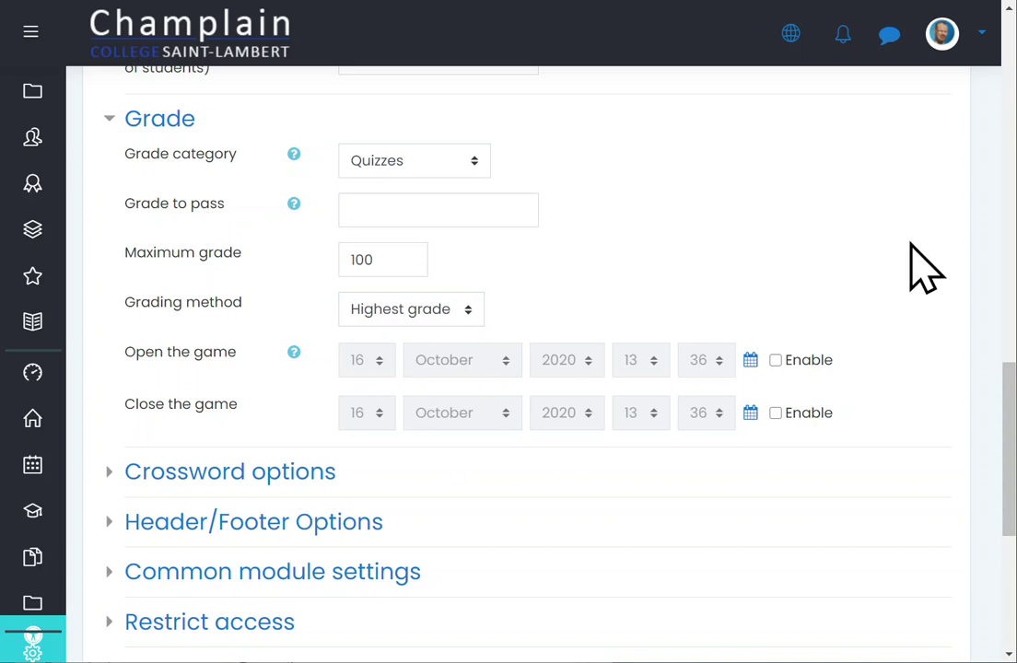
scroll(926, 275, up, 5)
click(400, 324)
click(944, 472)
scroll(920, 443, down, 4)
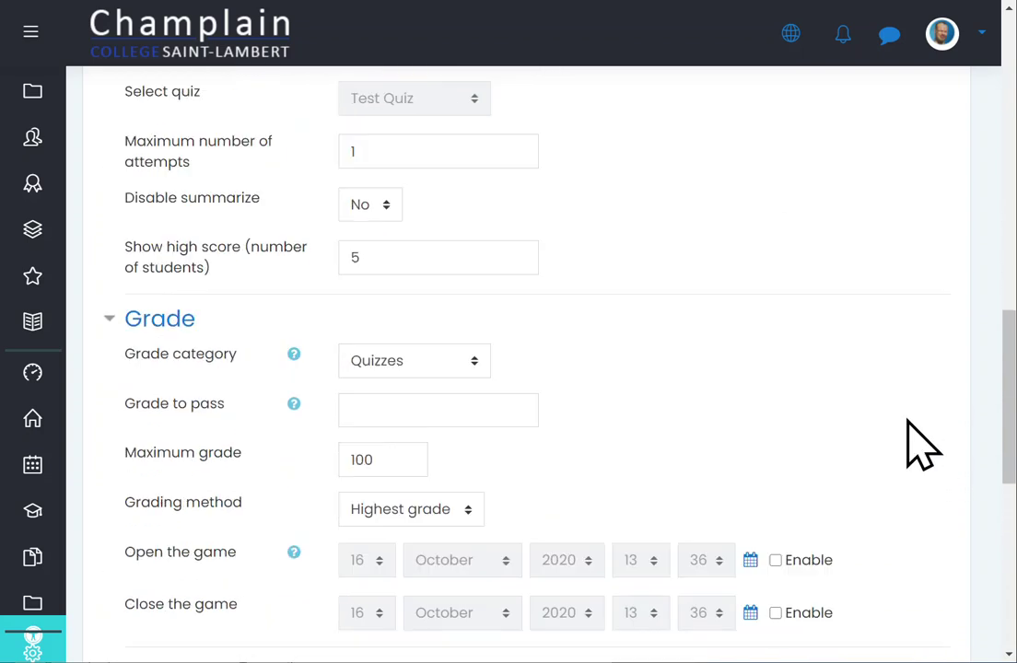
scroll(908, 429, down, 2)
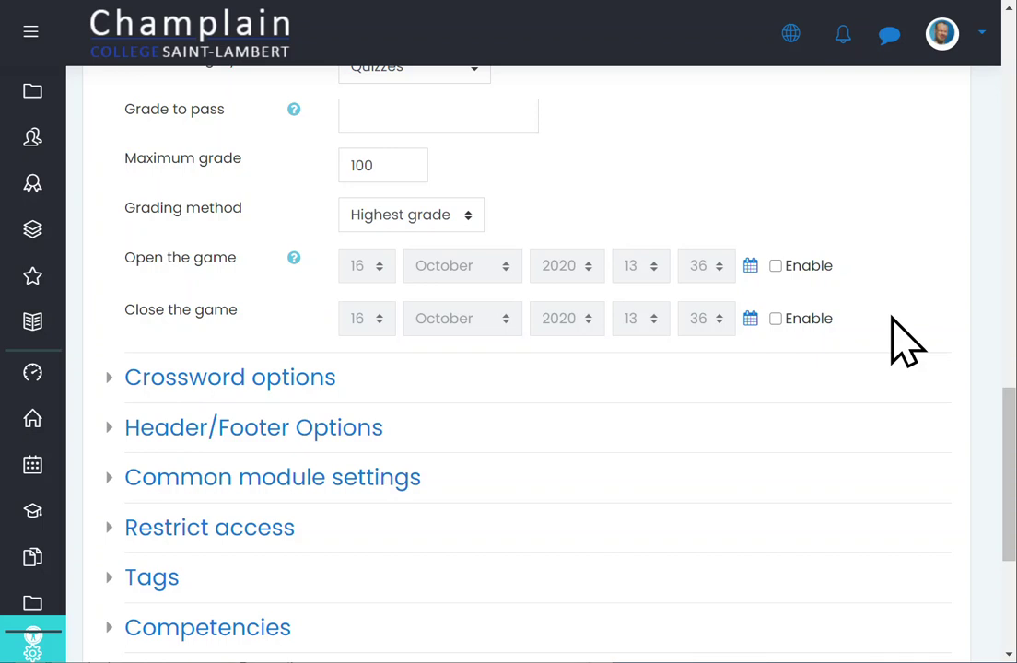
- Expand Crossword options, keeping spaces disallowed and the layout as Phrases on the bottom of cross
click(112, 377)
scroll(820, 377, down, 1)
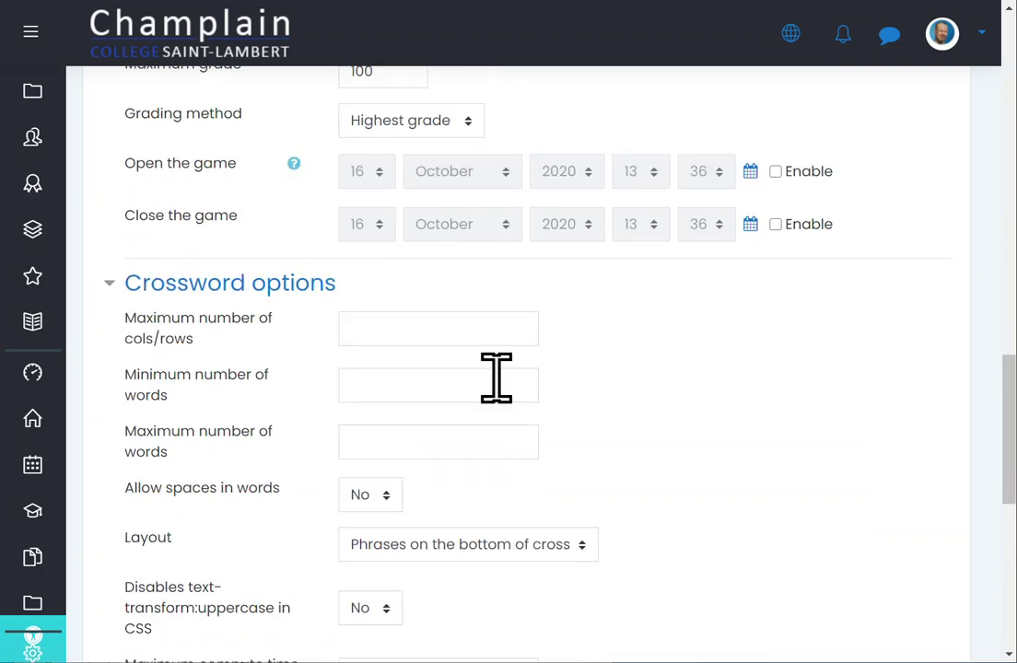
scroll(907, 396, down, 1)
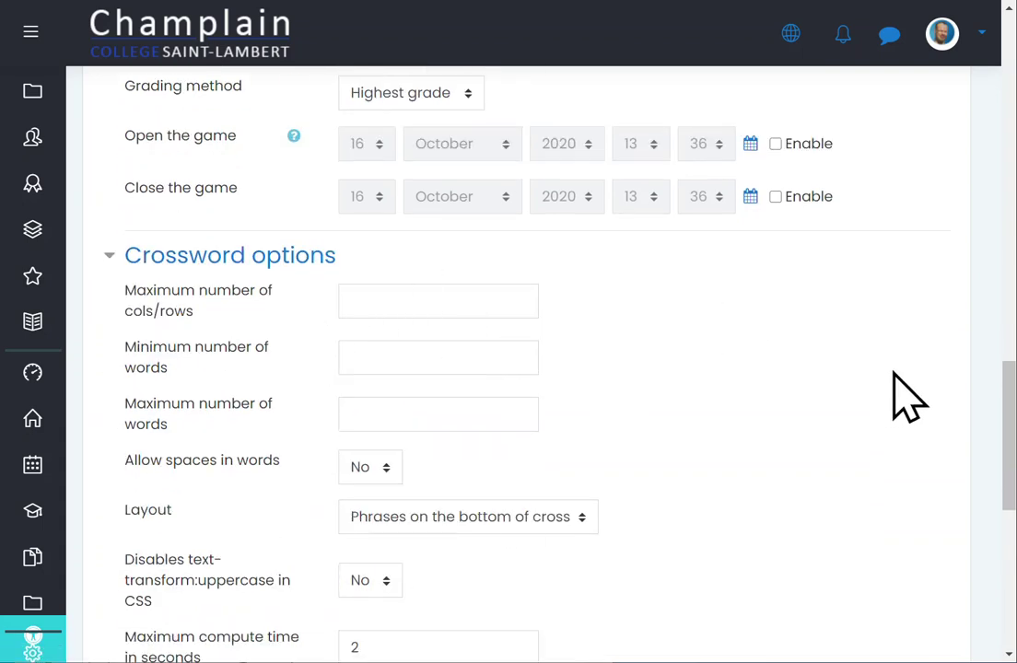
scroll(893, 373, down, 2)
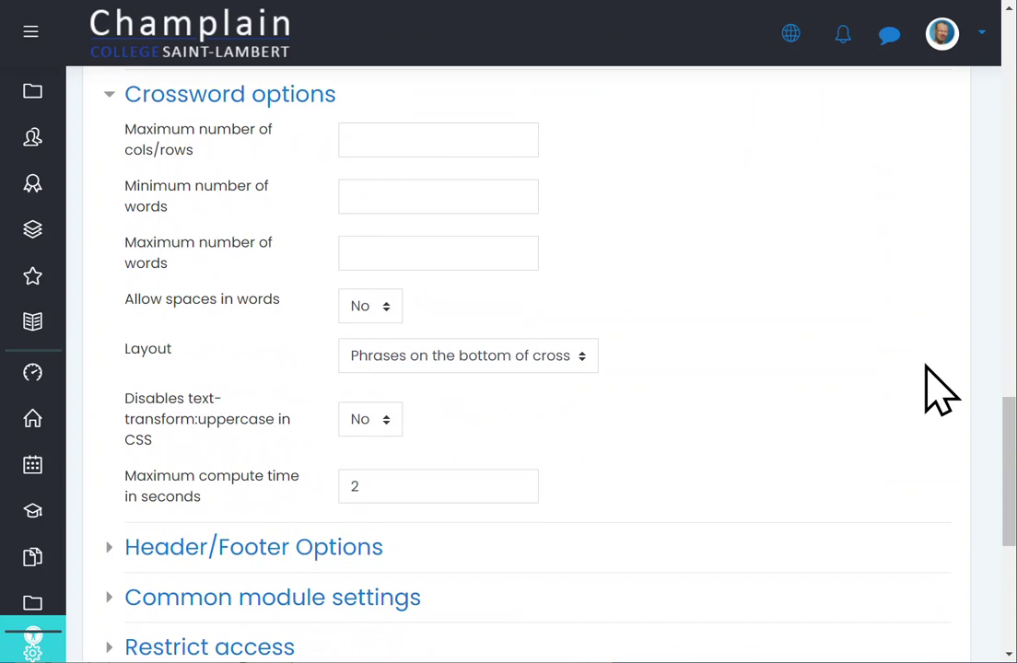
drag(301, 304, 124, 318)
click(197, 307)
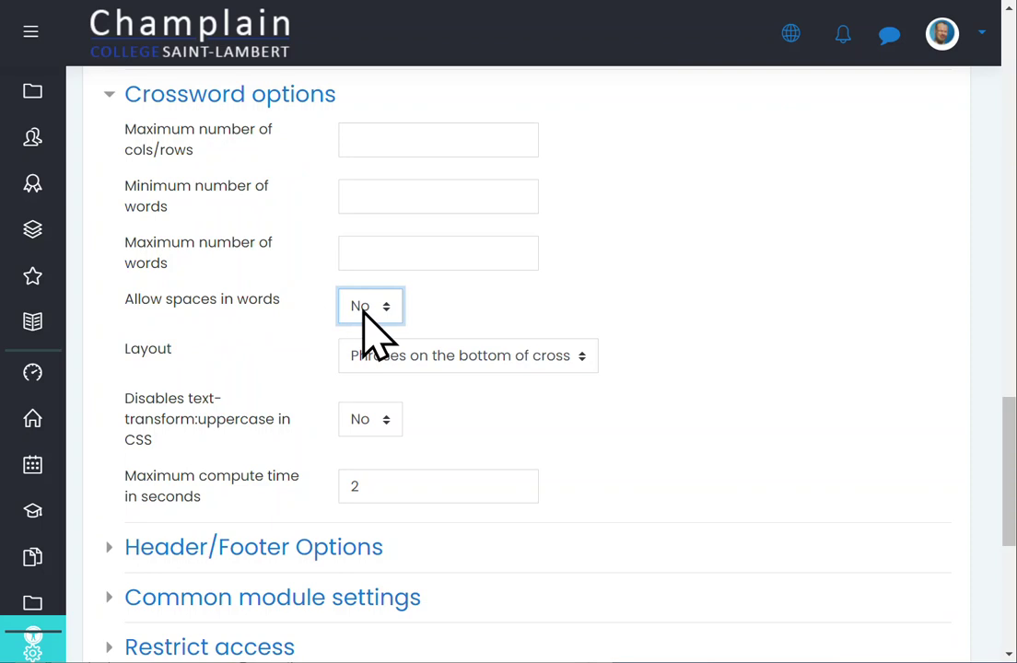
click(864, 405)
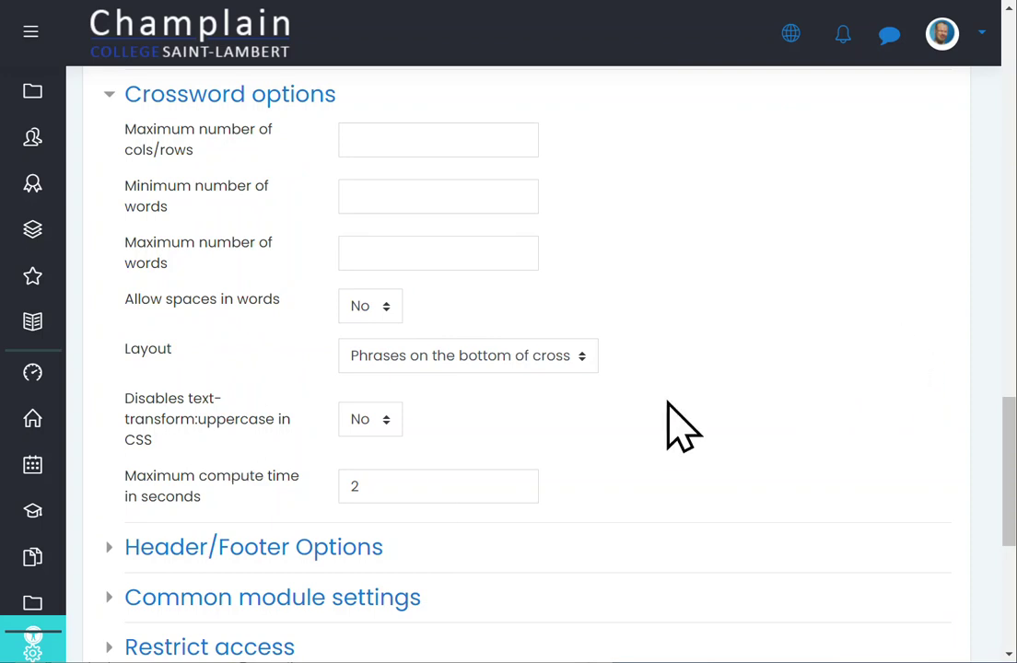
click(481, 358)
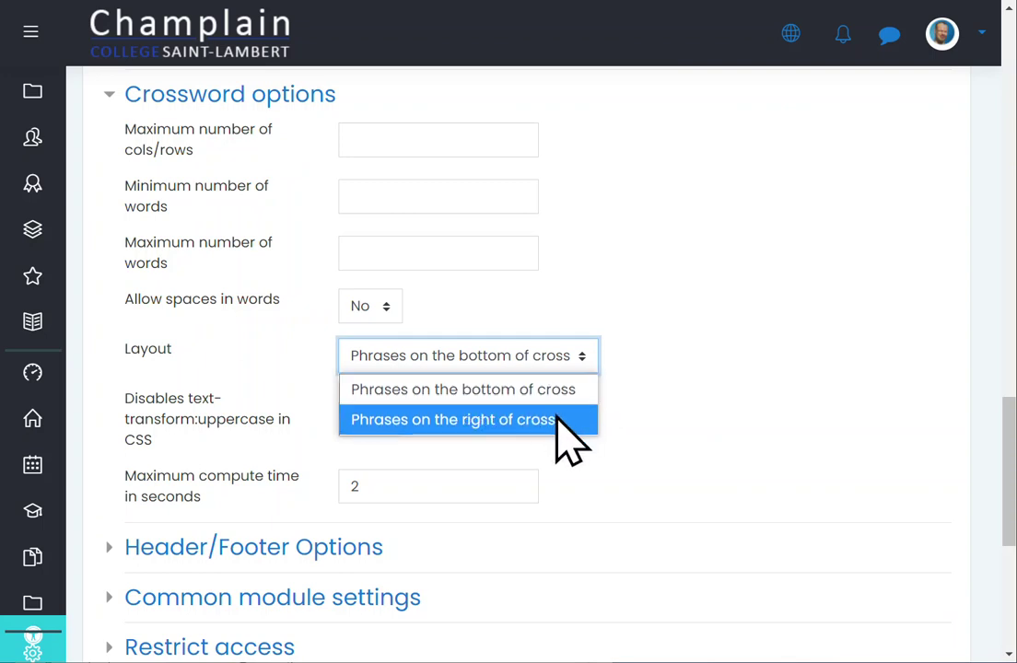
click(798, 328)
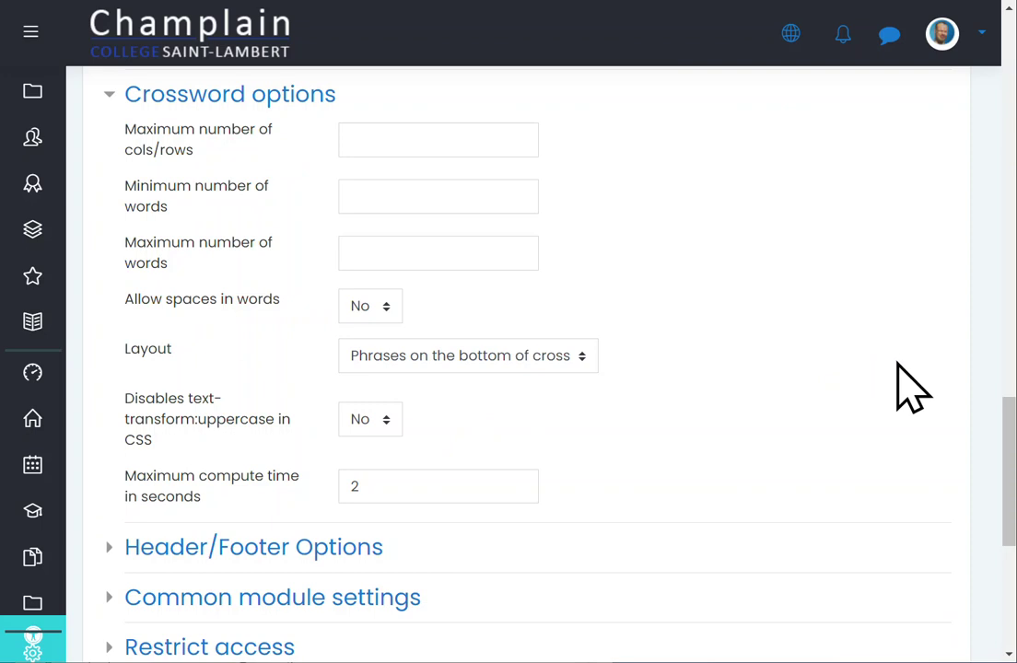
scroll(912, 387, down, 2)
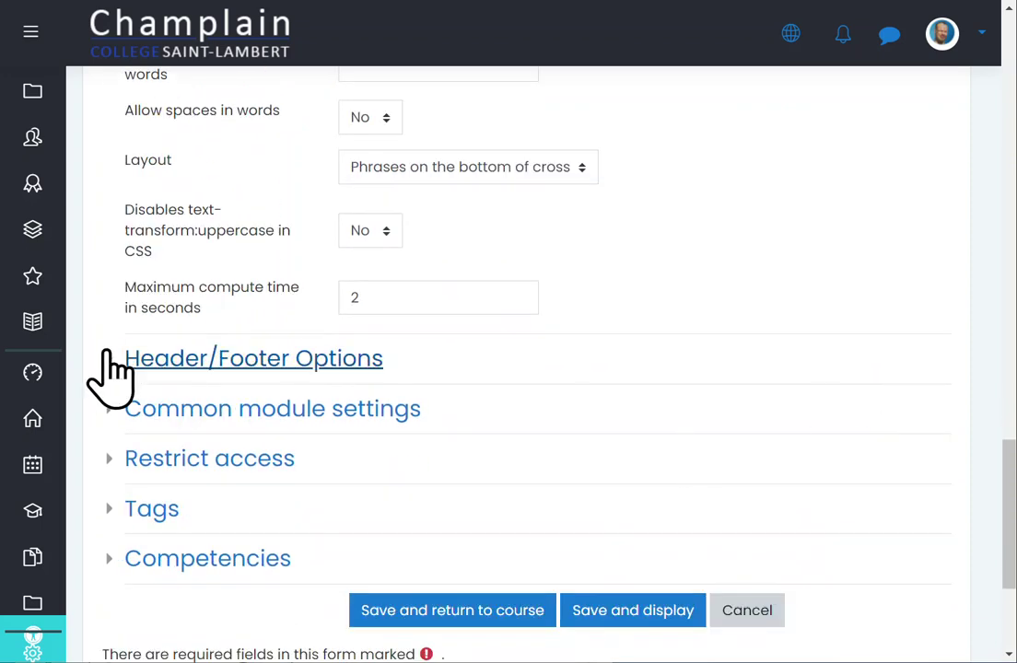
click(108, 355)
scroll(866, 313, down, 1)
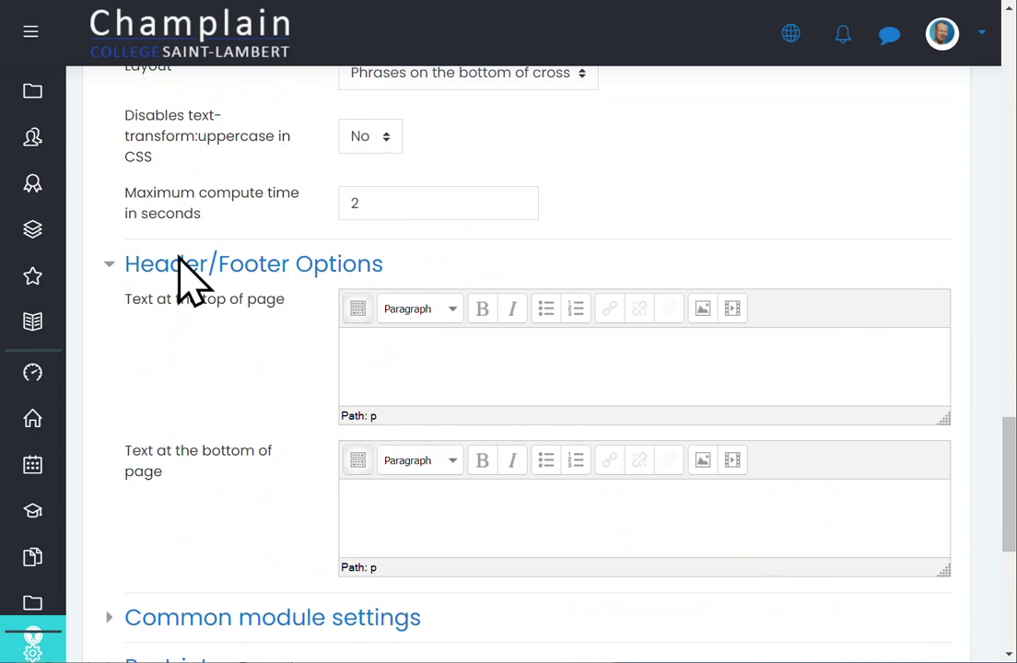
click(373, 366)
click(565, 508)
scroll(706, 181, down, 1)
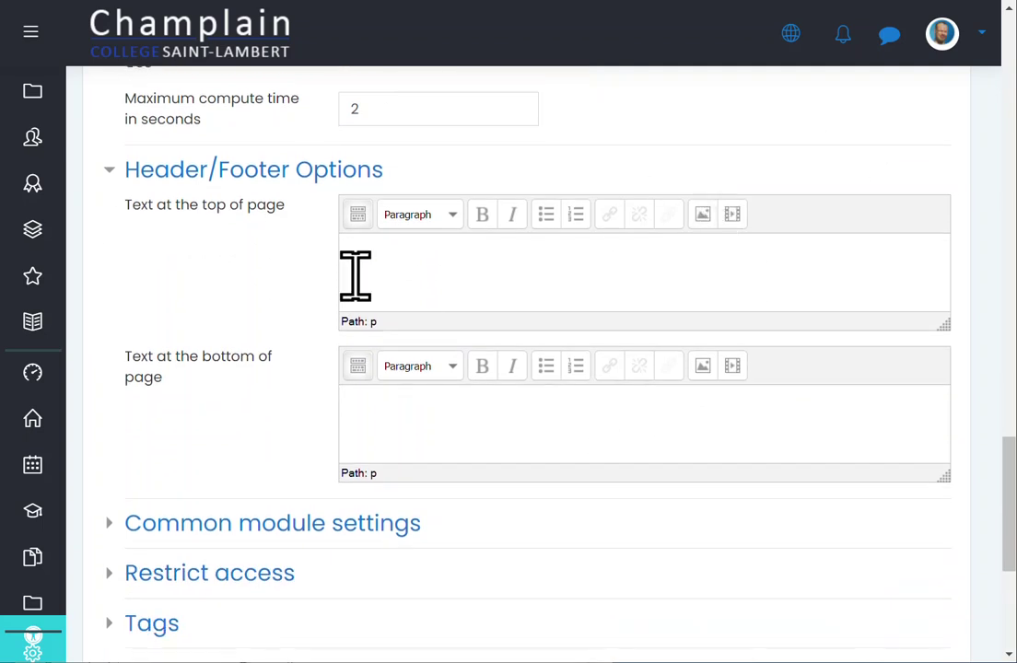
click(424, 271)
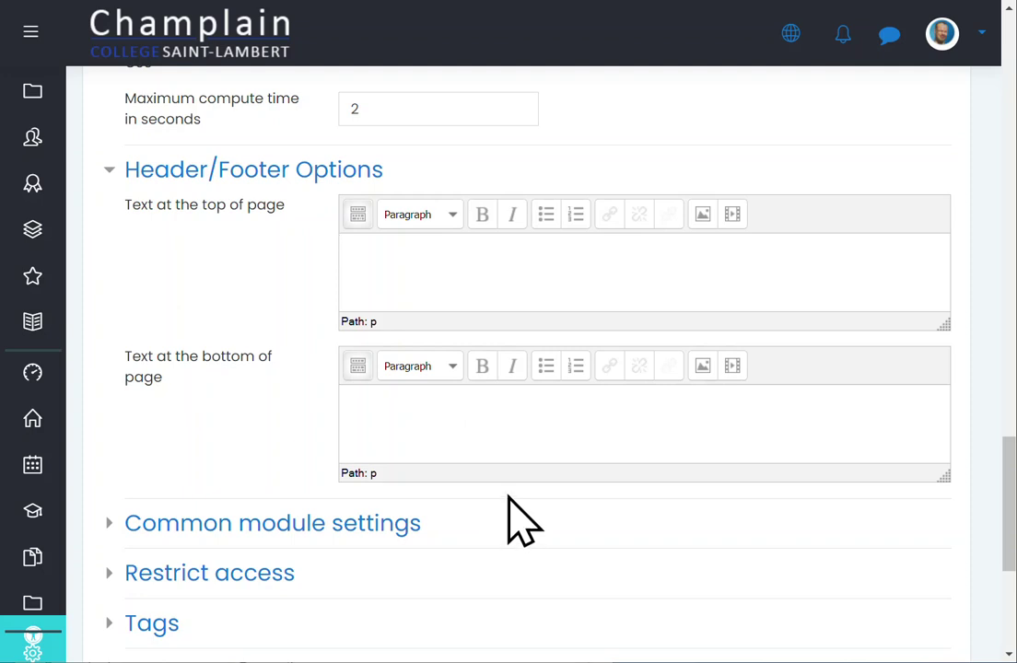
scroll(331, 331, down, 3)
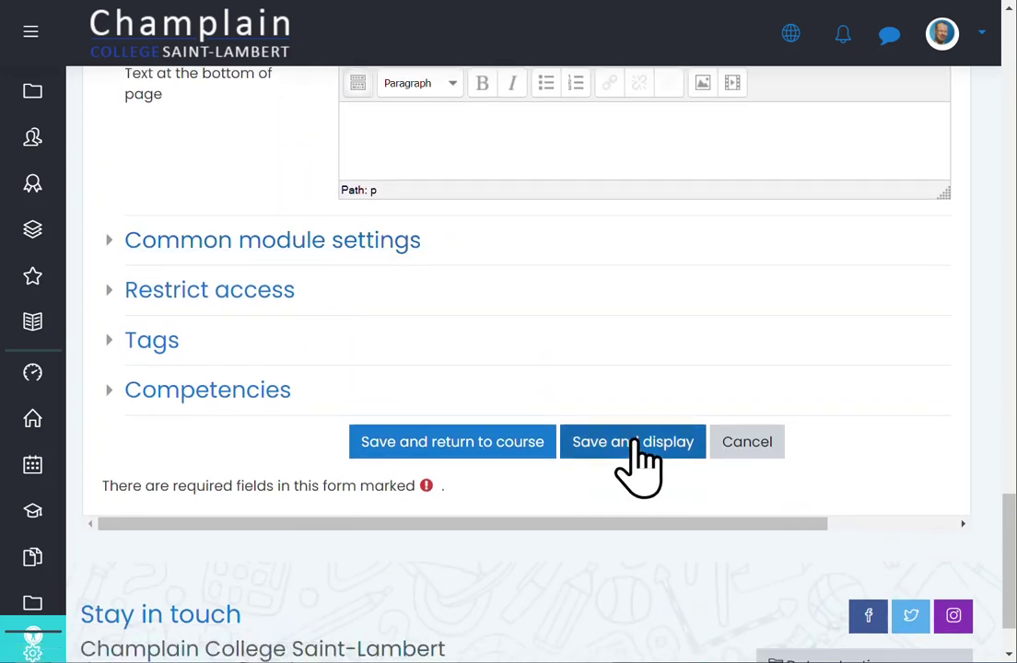
- Save and display the game, then start an attempt showing the empty crossword grid
click(634, 442)
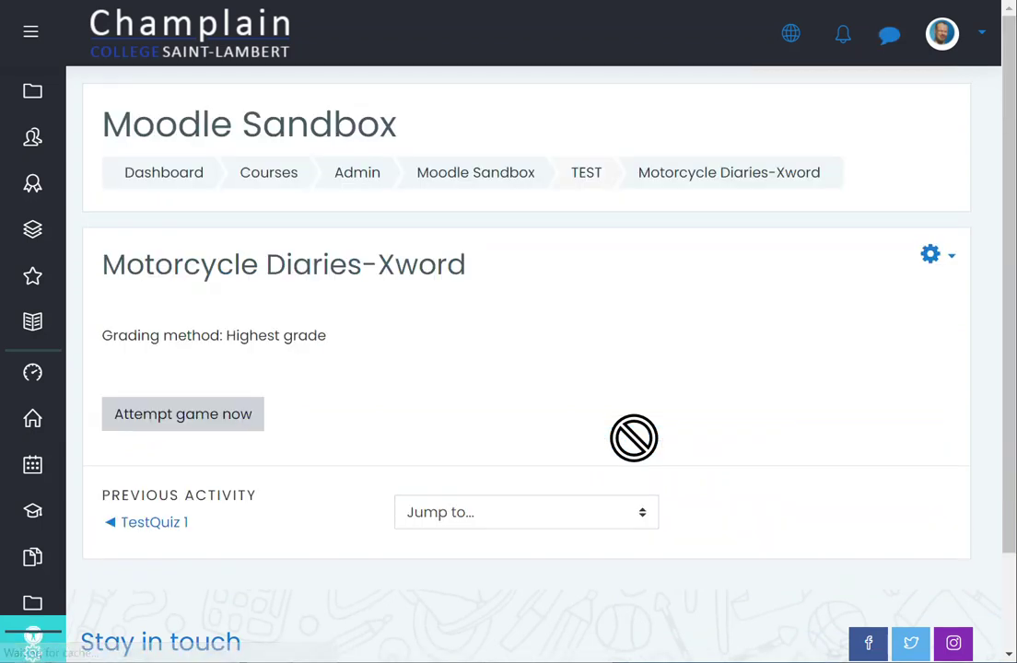
click(216, 423)
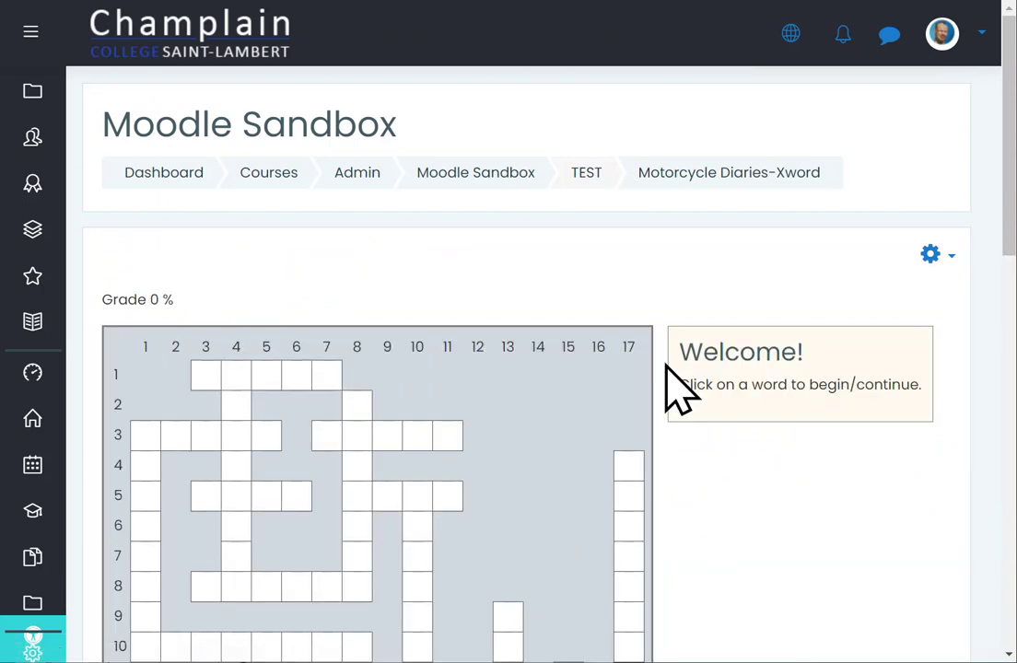
scroll(665, 386, down, 6)
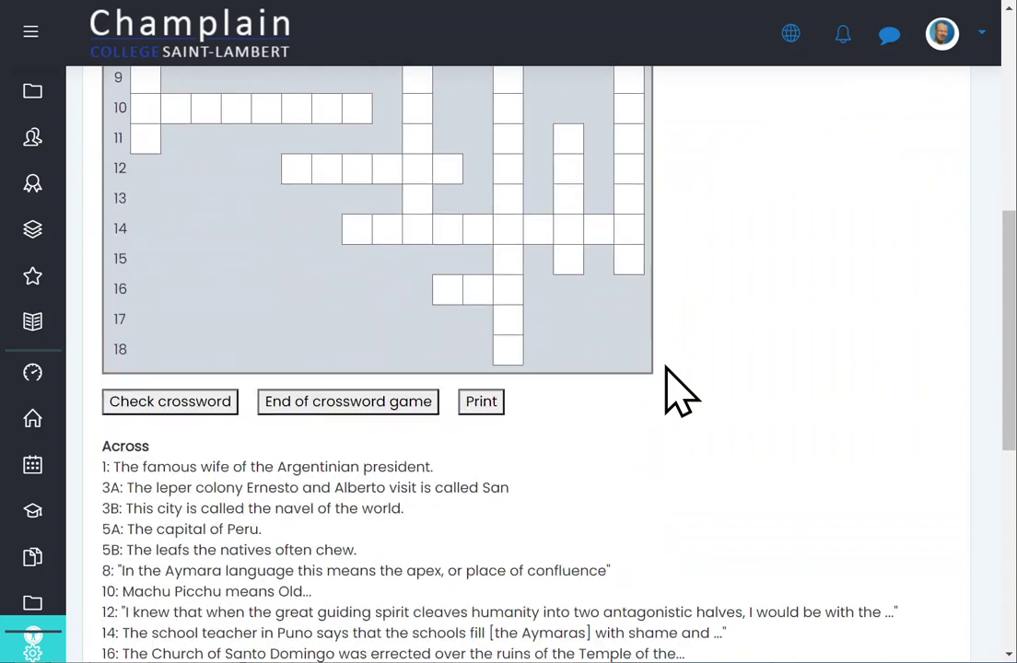
scroll(665, 367, up, 6)
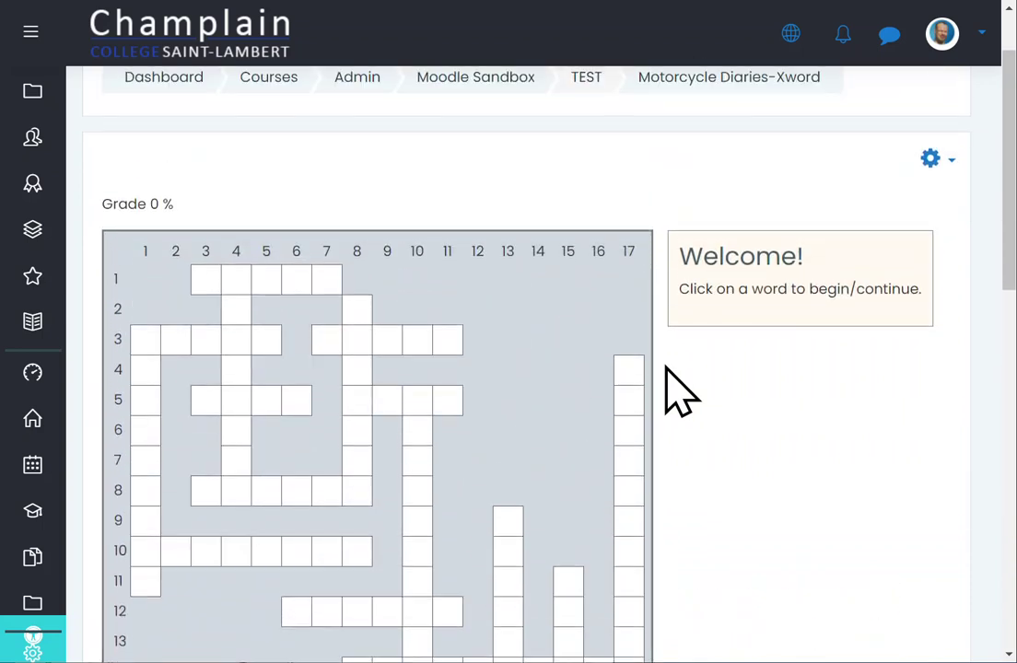
scroll(666, 366, down, 8)
scroll(666, 367, up, 2)
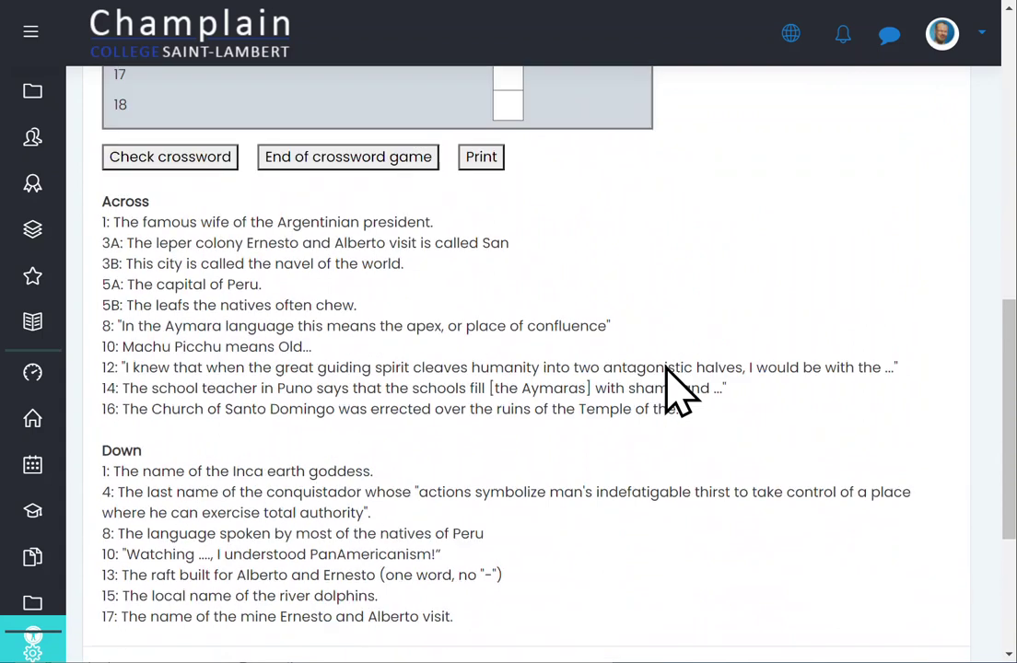
scroll(674, 386, down, 2)
- Point out the Down clues, then open the answer box for 1 Across
drag(119, 155, 334, 404)
drag(143, 405, 401, 550)
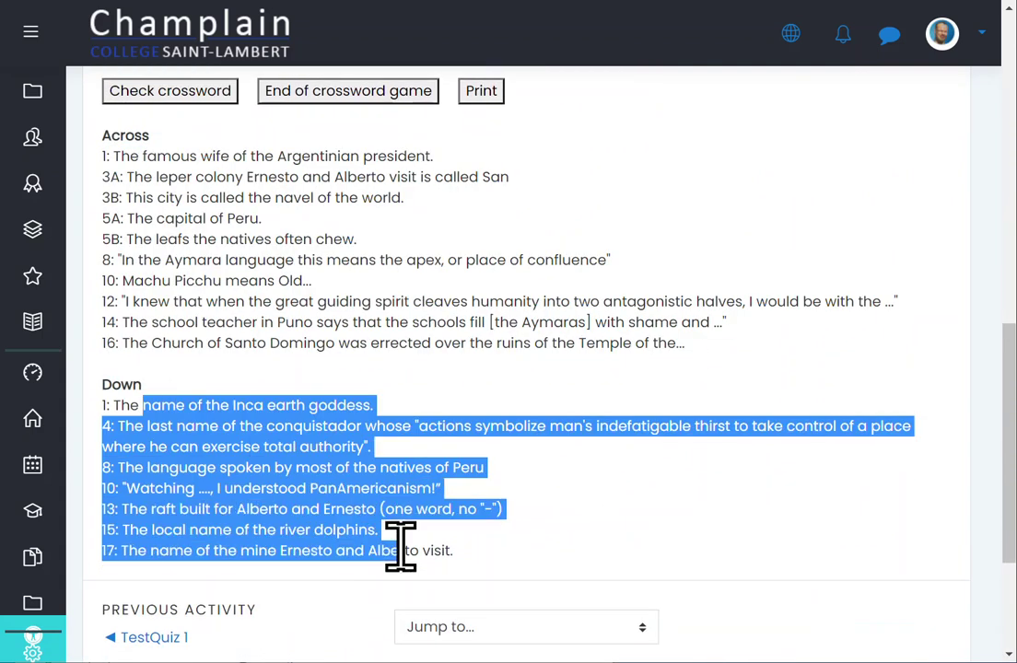
click(742, 499)
scroll(743, 499, up, 4)
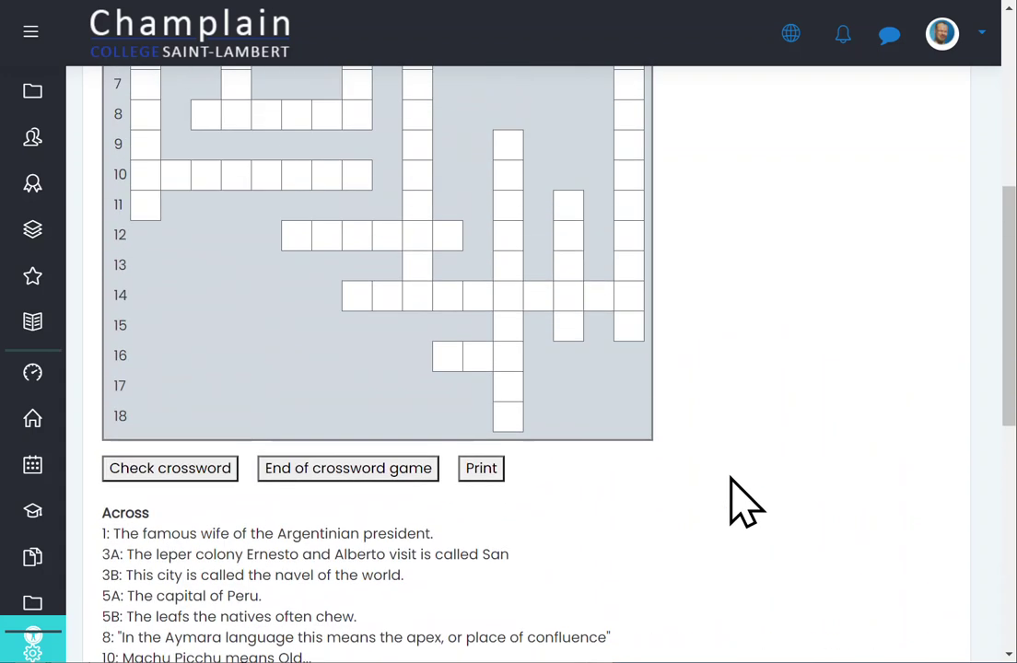
scroll(730, 480, up, 3)
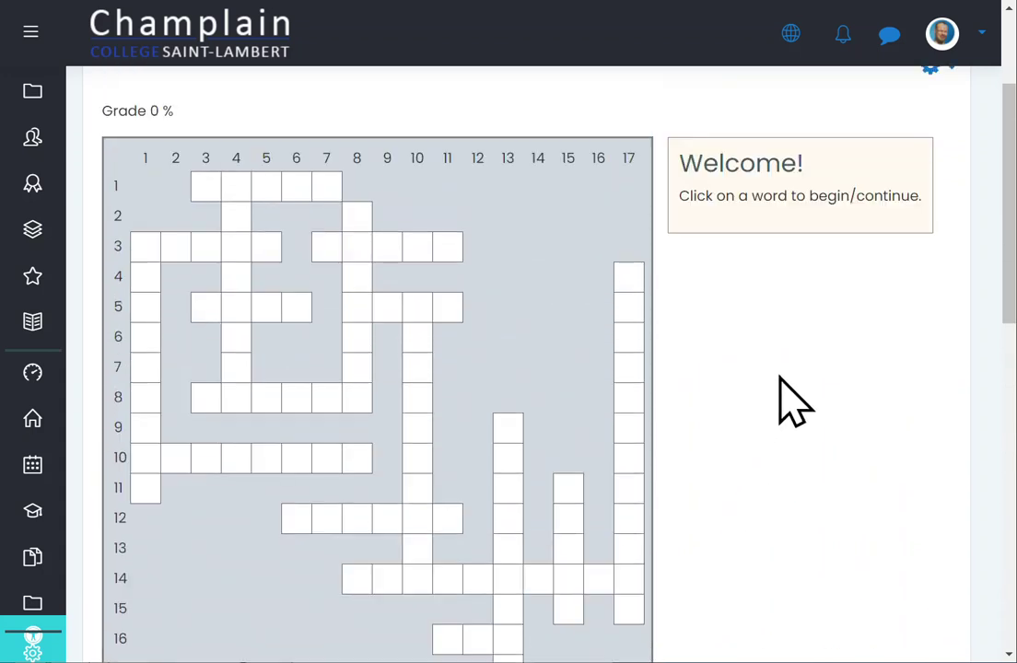
click(241, 193)
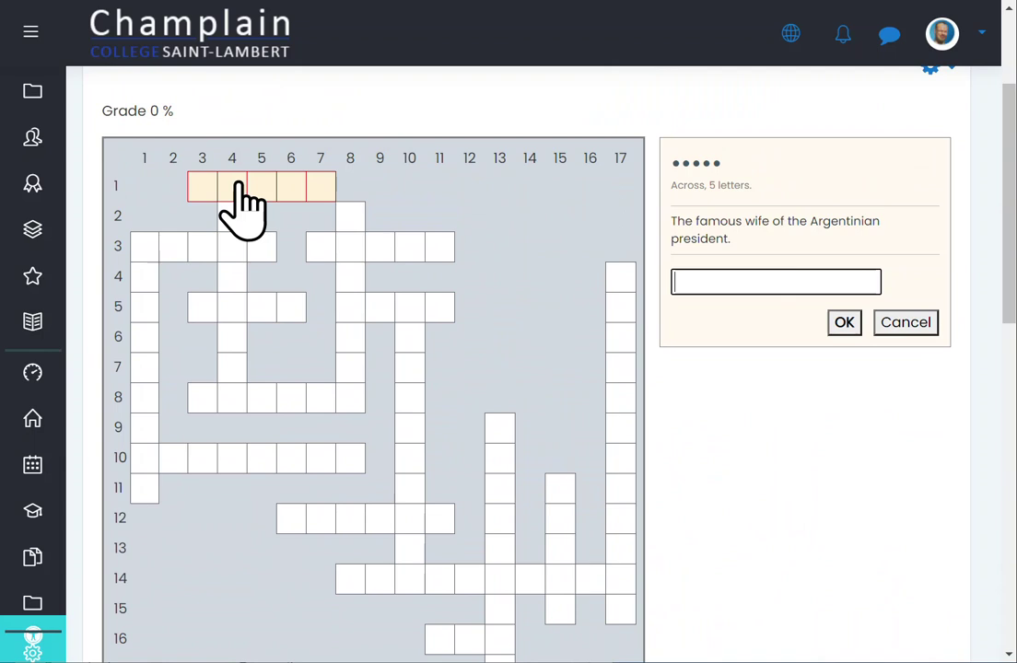
- Enter crossword answers EVITA (1 across), LIMA (row 5, capital of Peru) and VALDIVIA (4 down)
drag(671, 225, 812, 238)
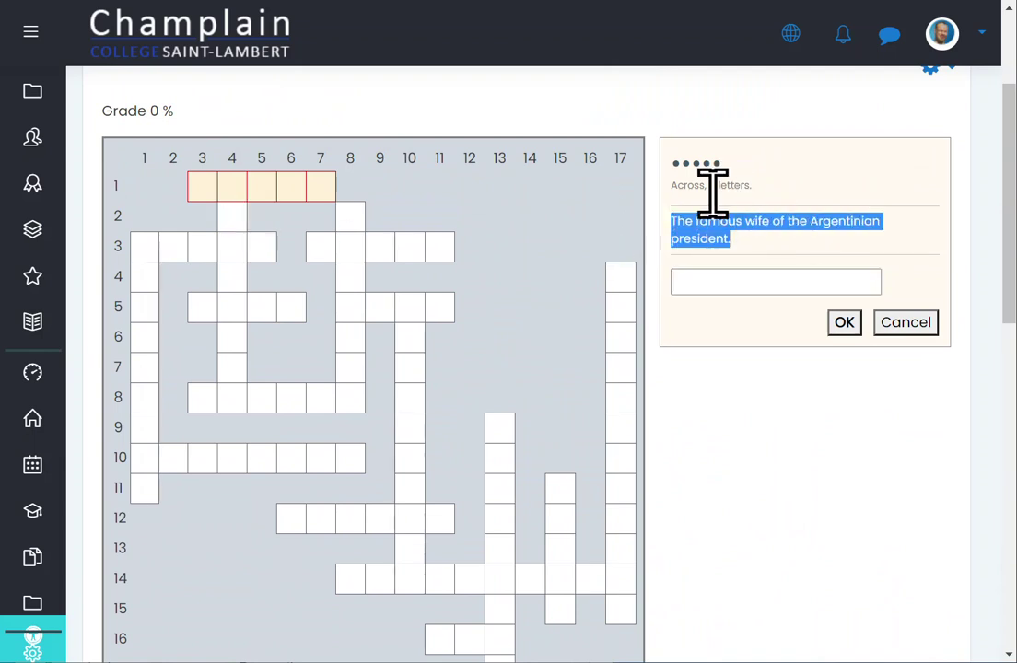
click(746, 279)
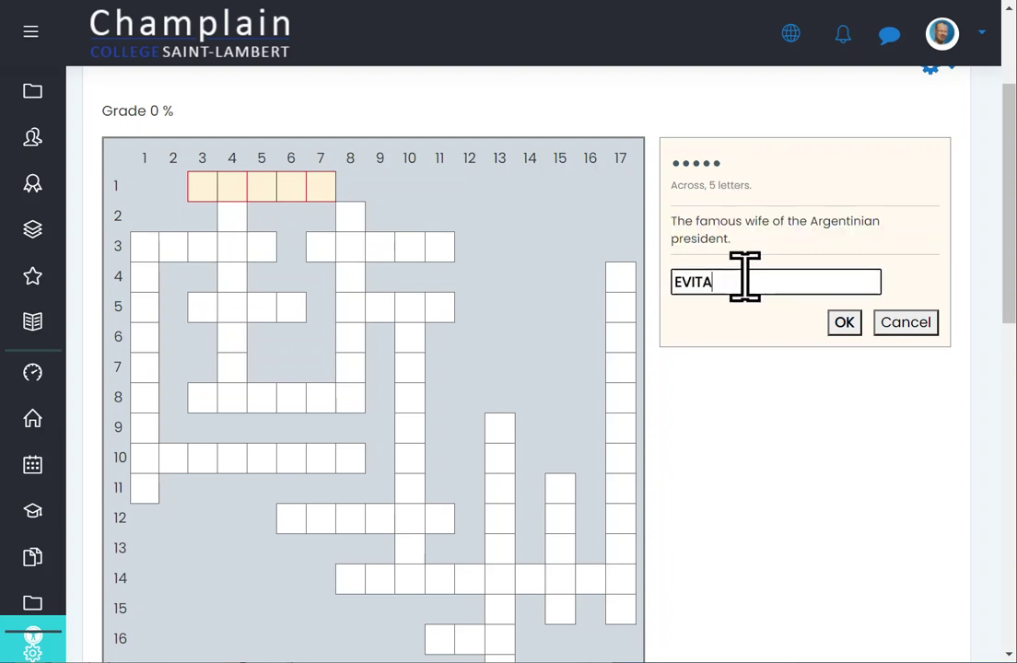
click(845, 324)
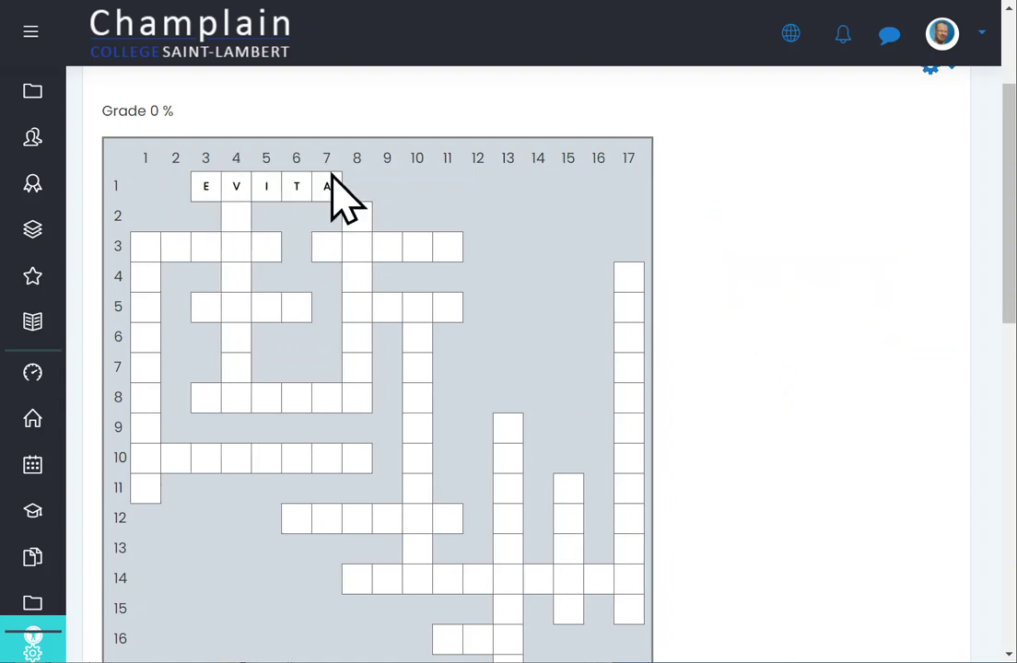
click(276, 336)
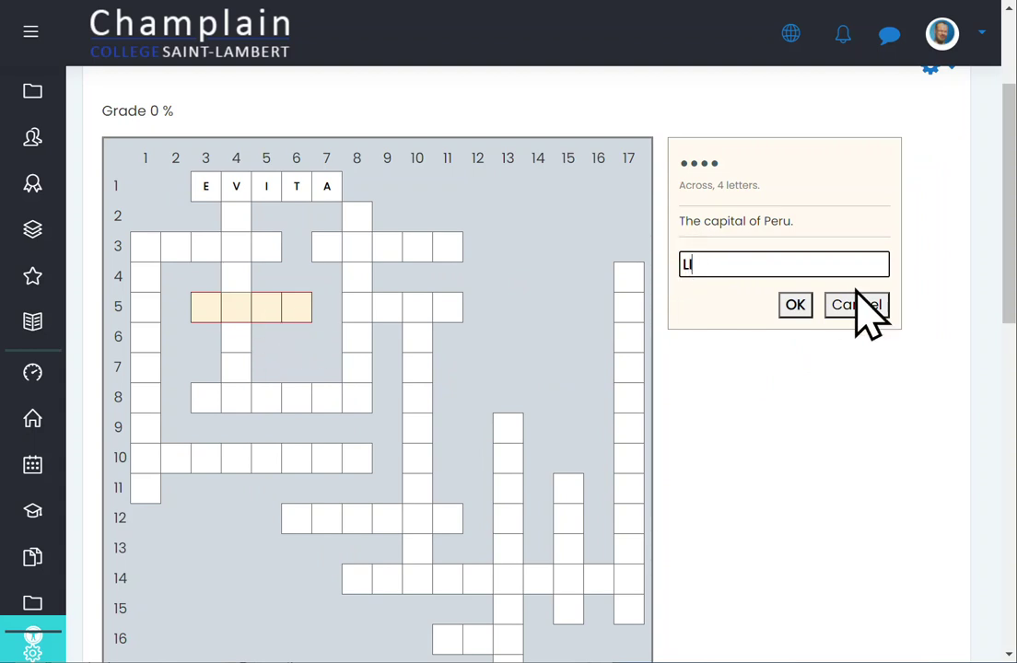
click(796, 304)
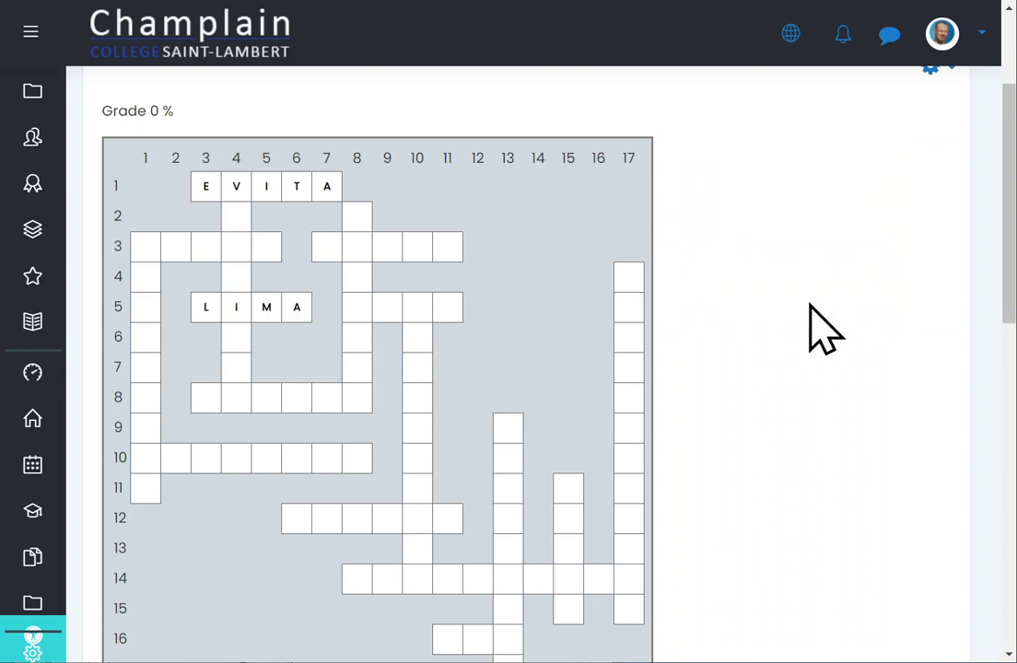
click(234, 216)
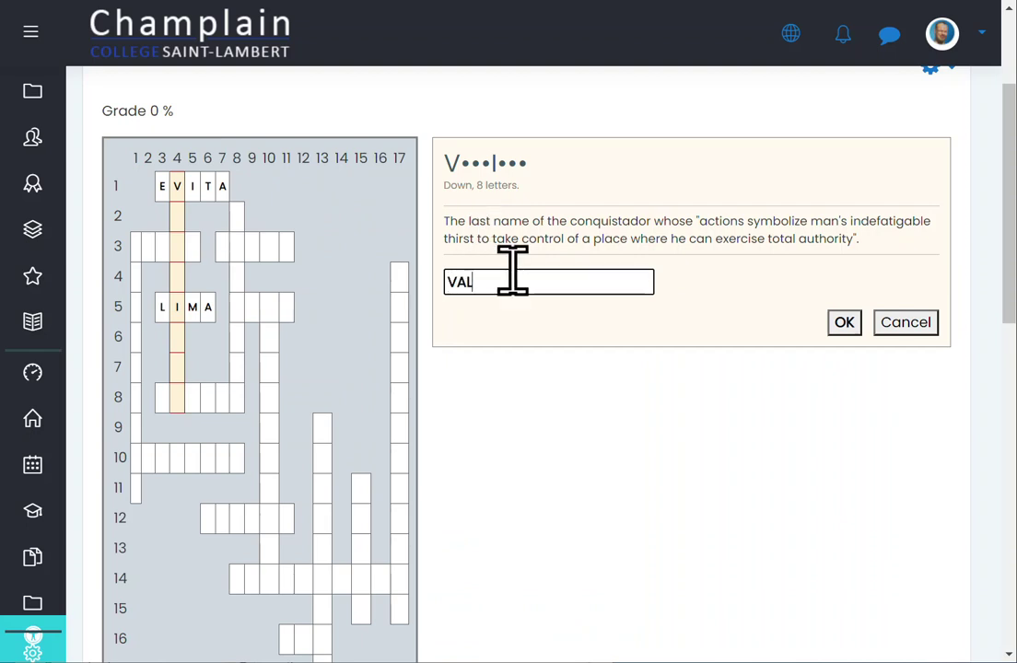
click(843, 323)
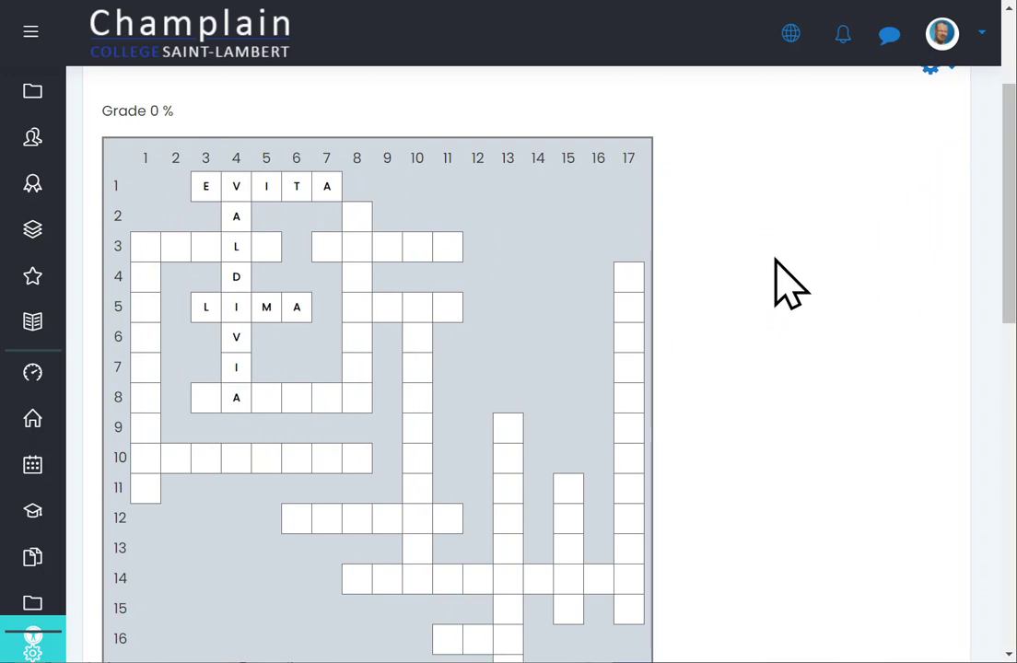
scroll(788, 281, down, 5)
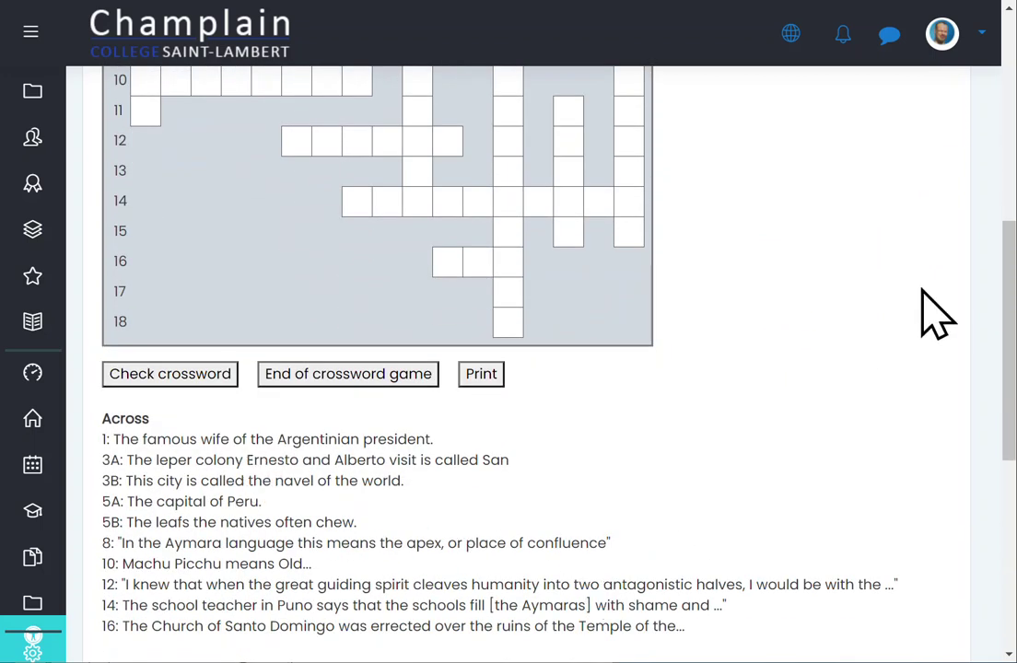
scroll(928, 310, down, 2)
scroll(771, 381, up, 4)
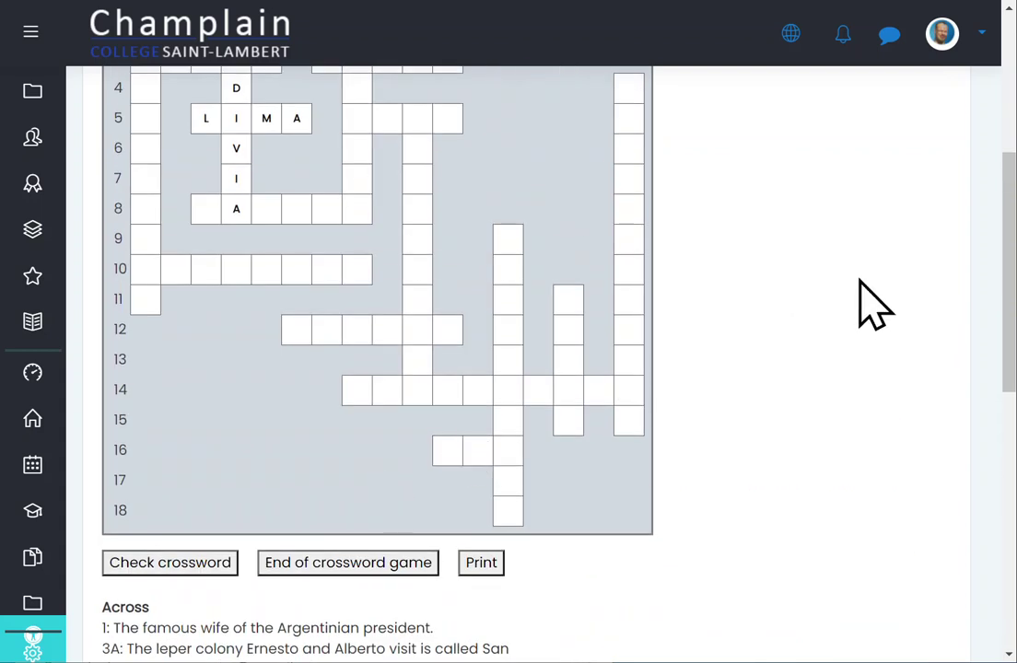
scroll(764, 290, up, 3)
scroll(761, 273, up, 1)
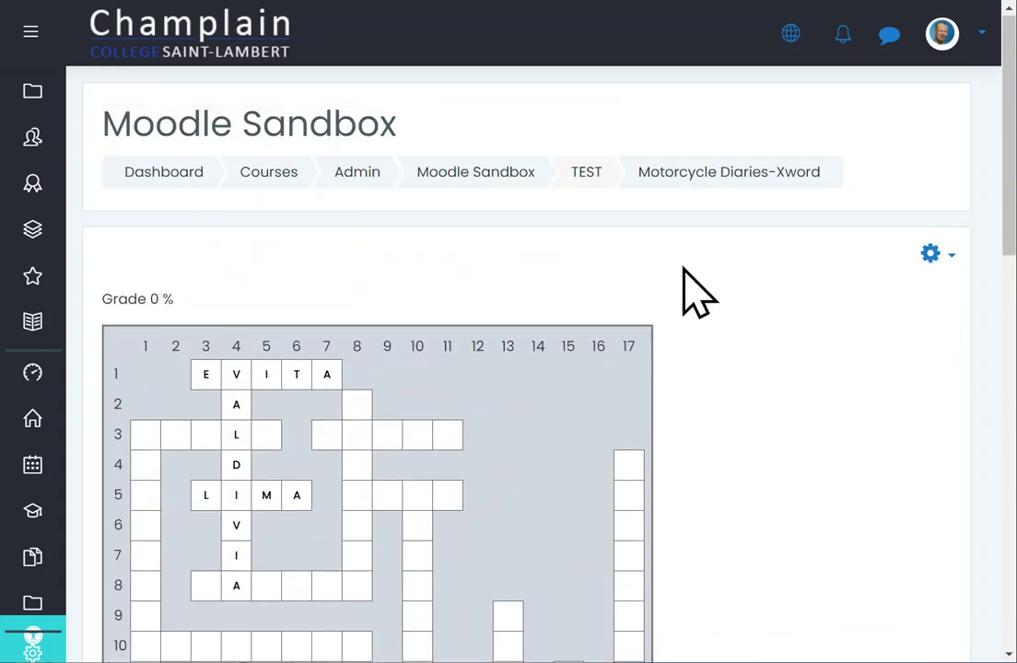
triple_click(164, 297)
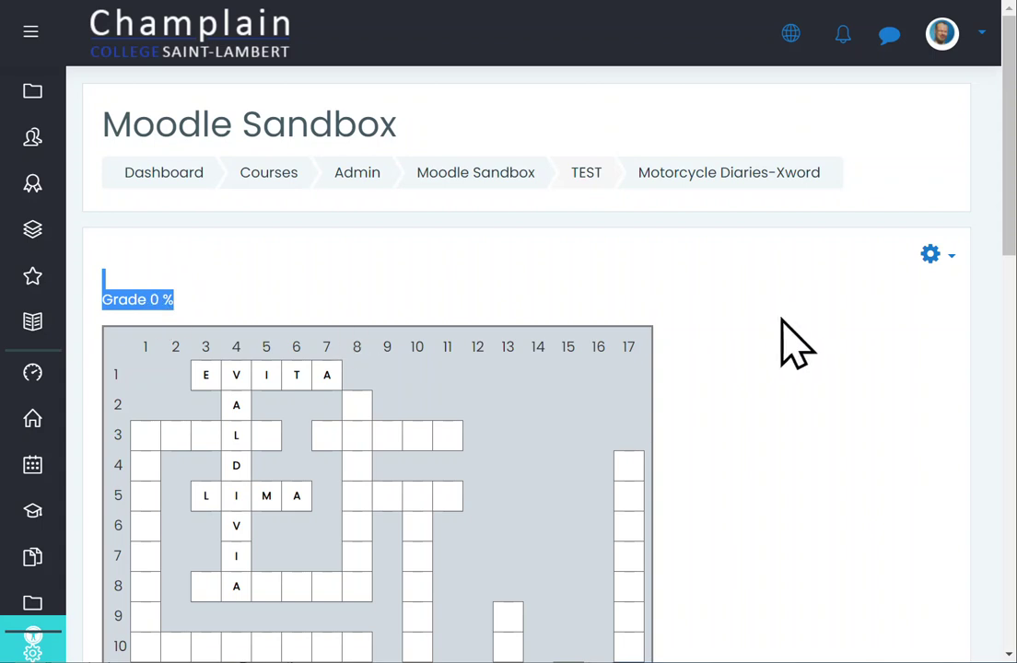
click(801, 364)
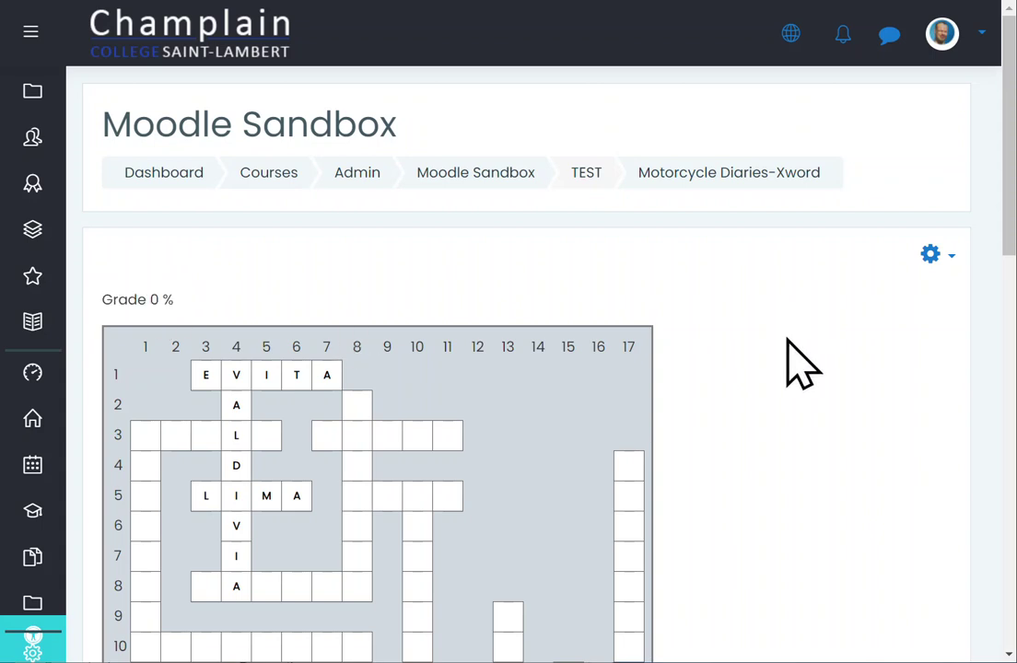
scroll(801, 366, down, 6)
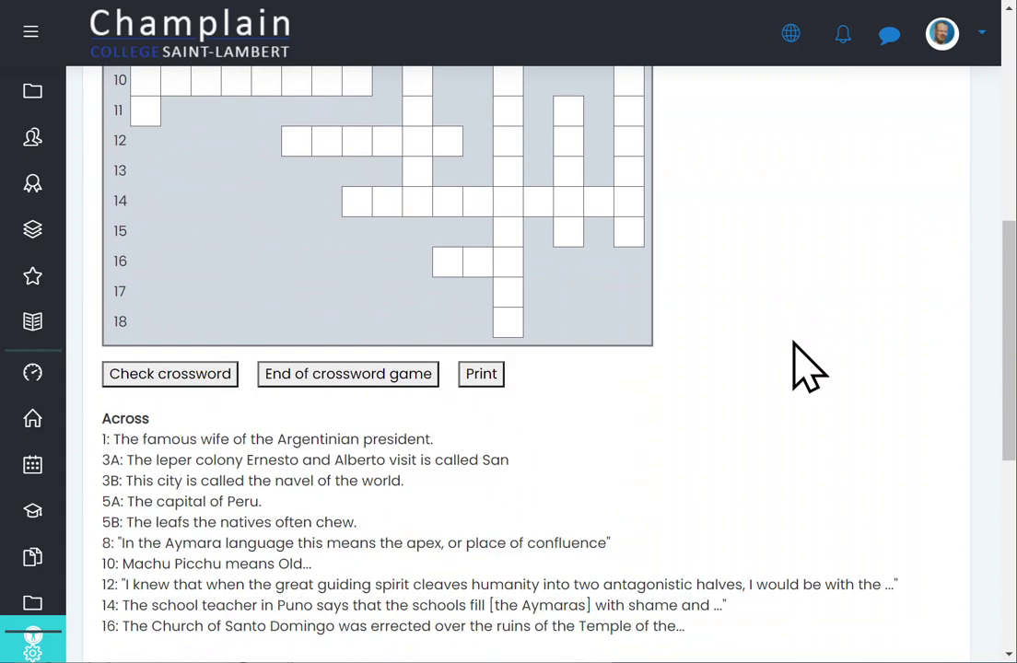
scroll(796, 350, down, 2)
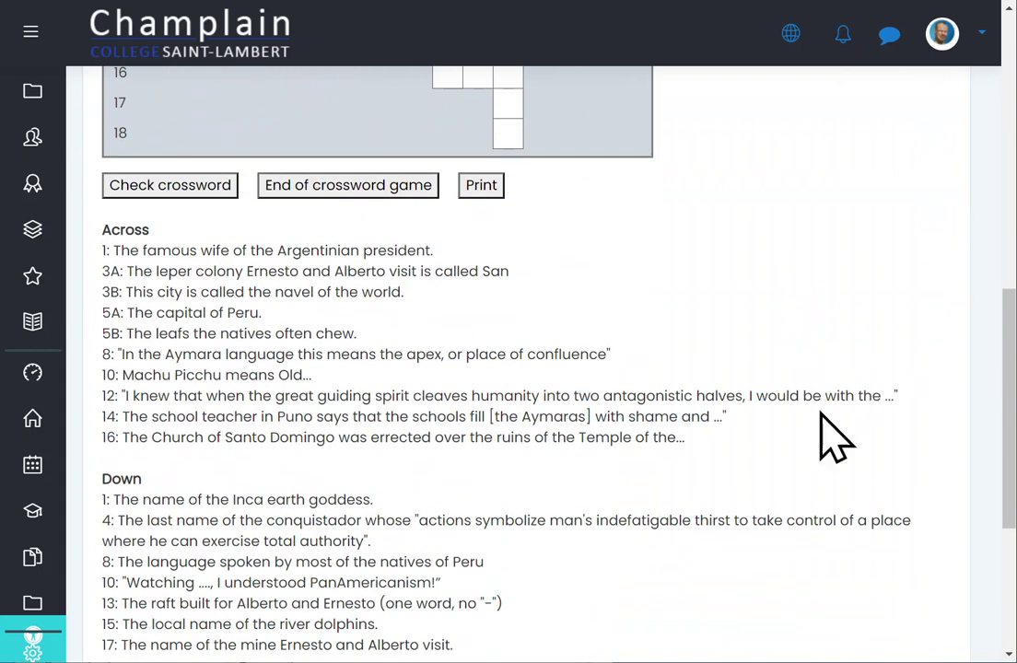
scroll(810, 456, down, 1)
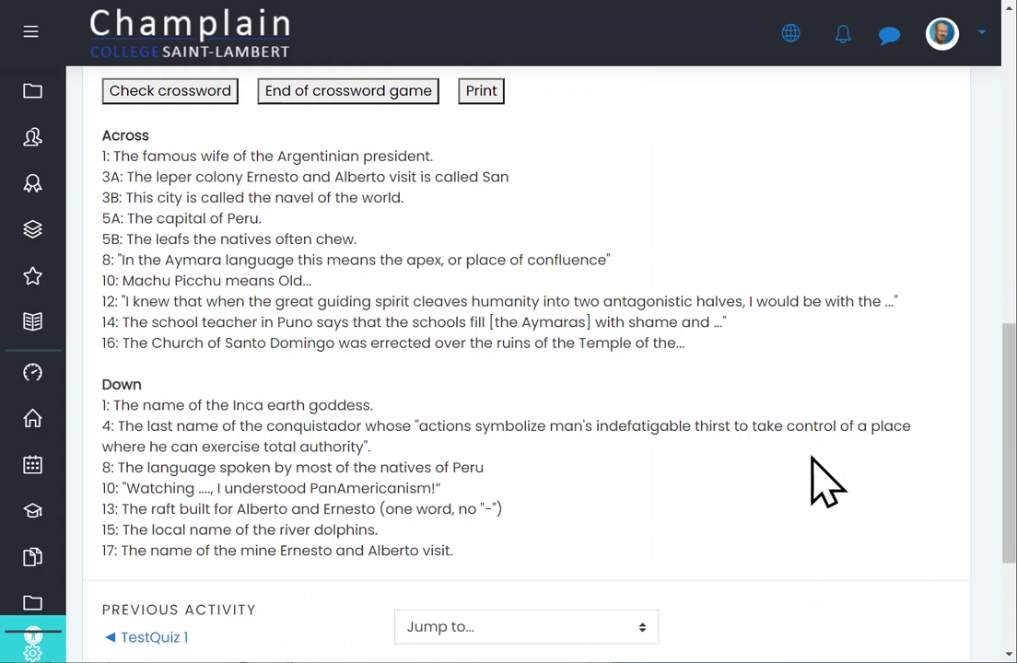
scroll(808, 458, up, 1)
scroll(796, 433, up, 1)
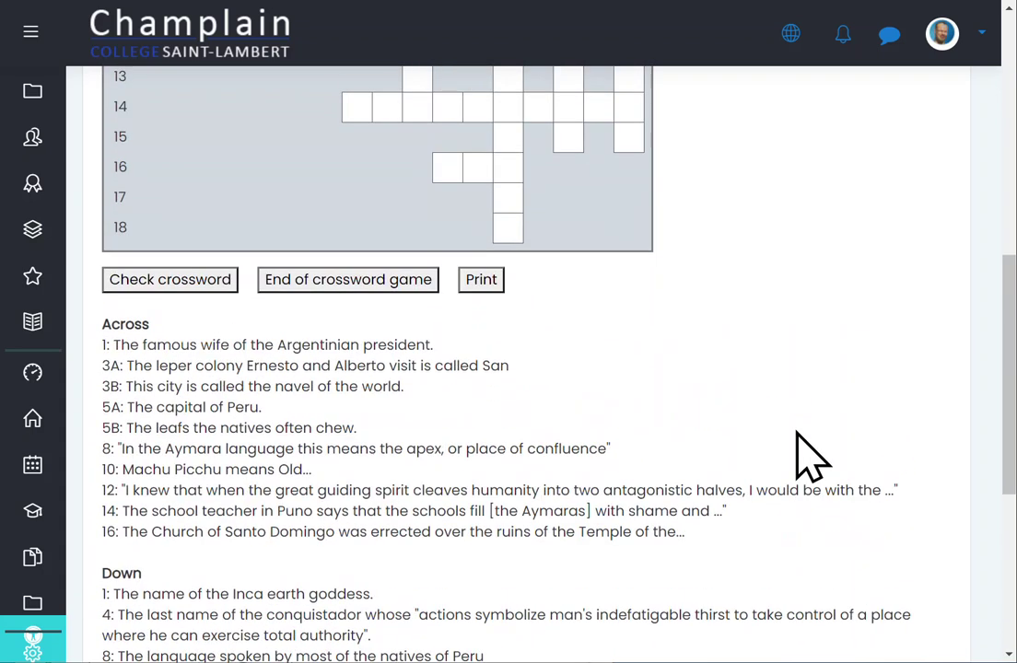
scroll(810, 456, up, 6)
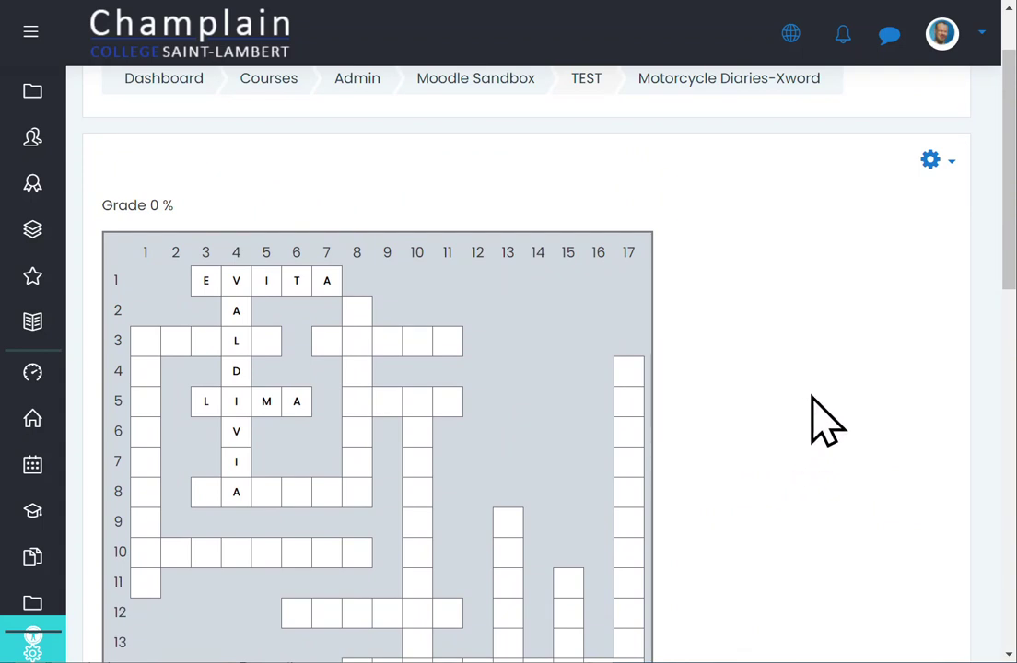
scroll(816, 390, down, 2)
scroll(817, 412, down, 2)
scroll(817, 413, up, 2)
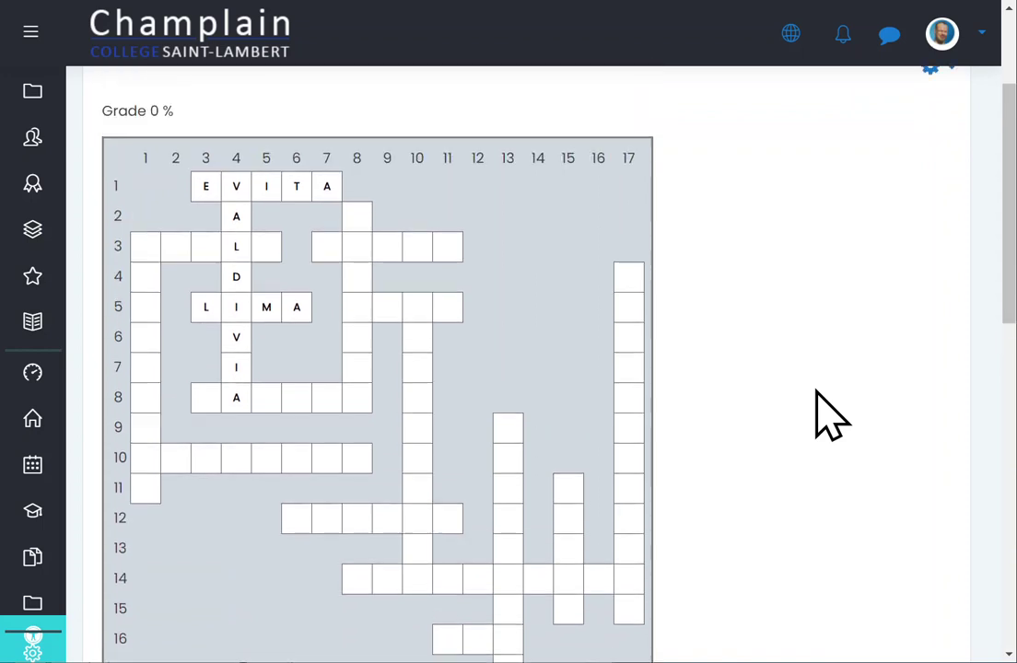